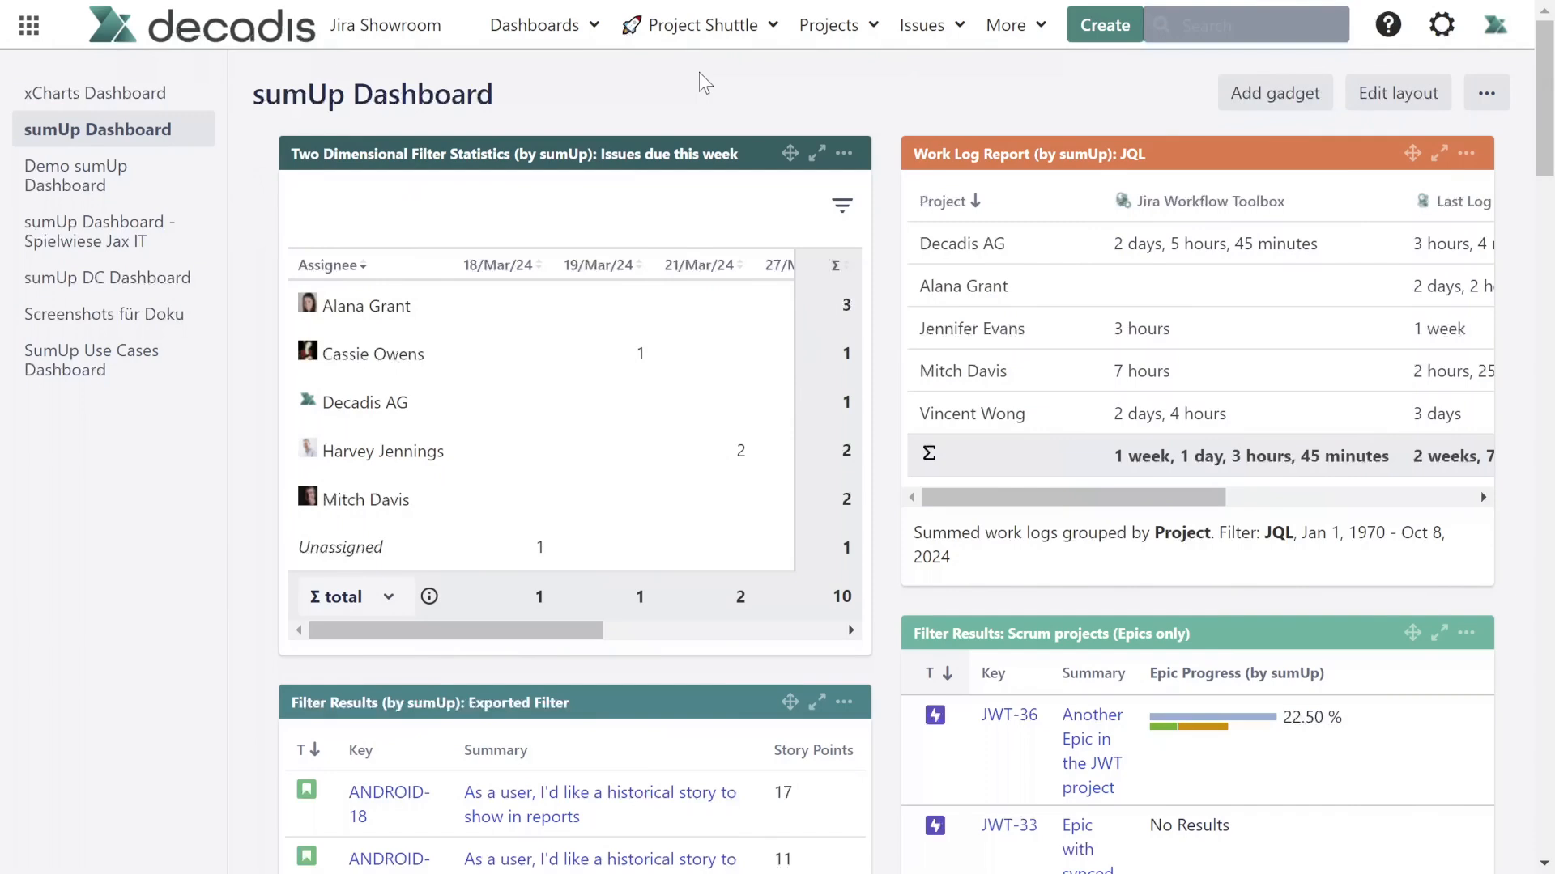
Search the Jira configuration for "demo" and bring up DEMO: Project Management Workflow in the workflow administration
key(g)
key(x)
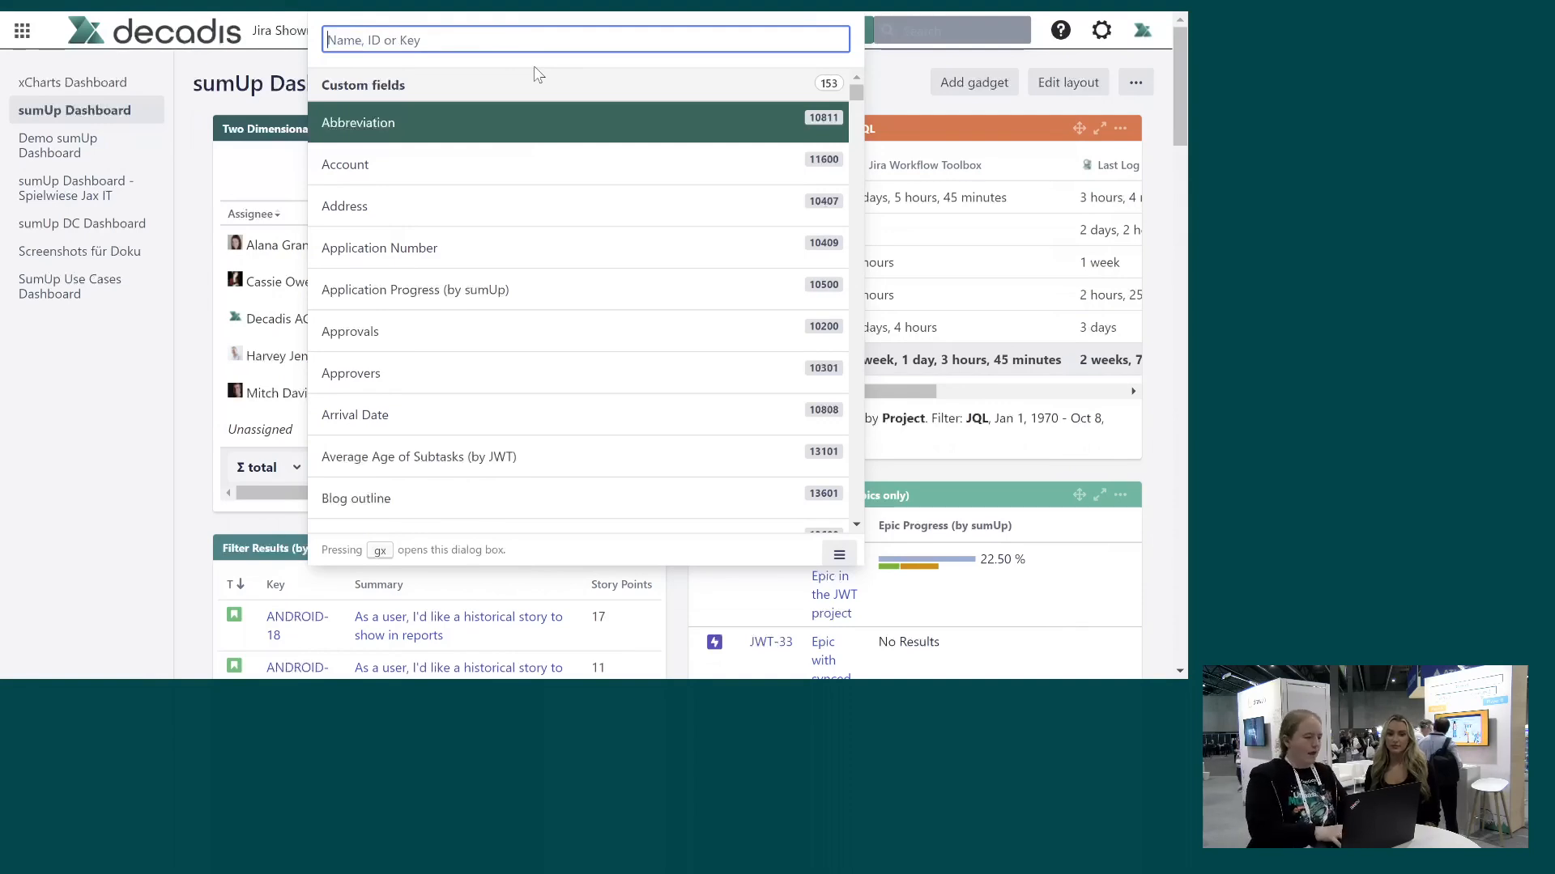
text(demo)
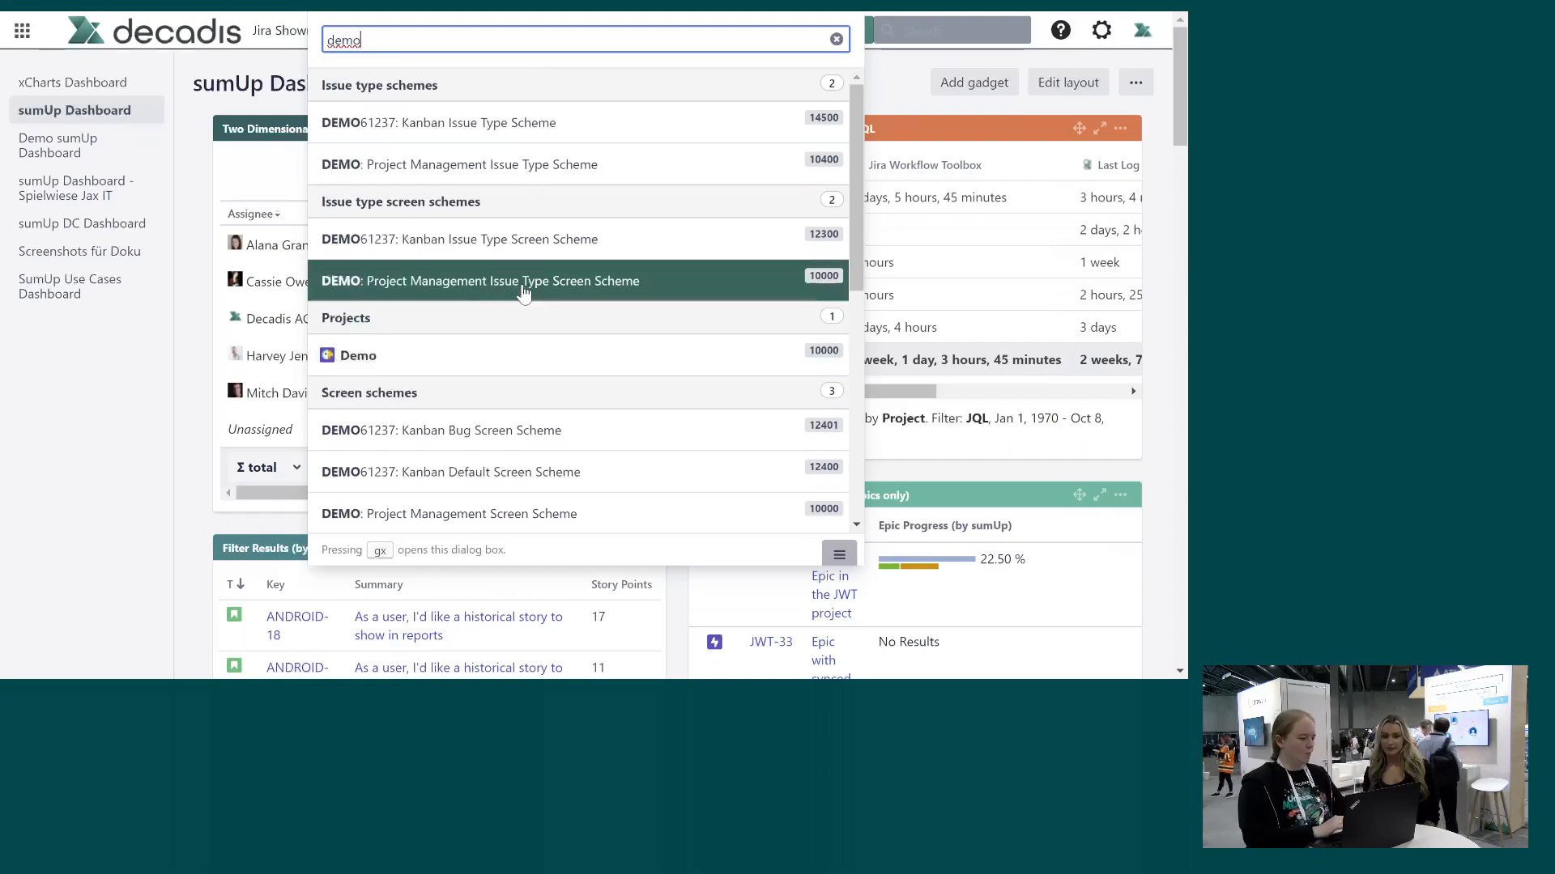
scroll(556, 462, down, 5)
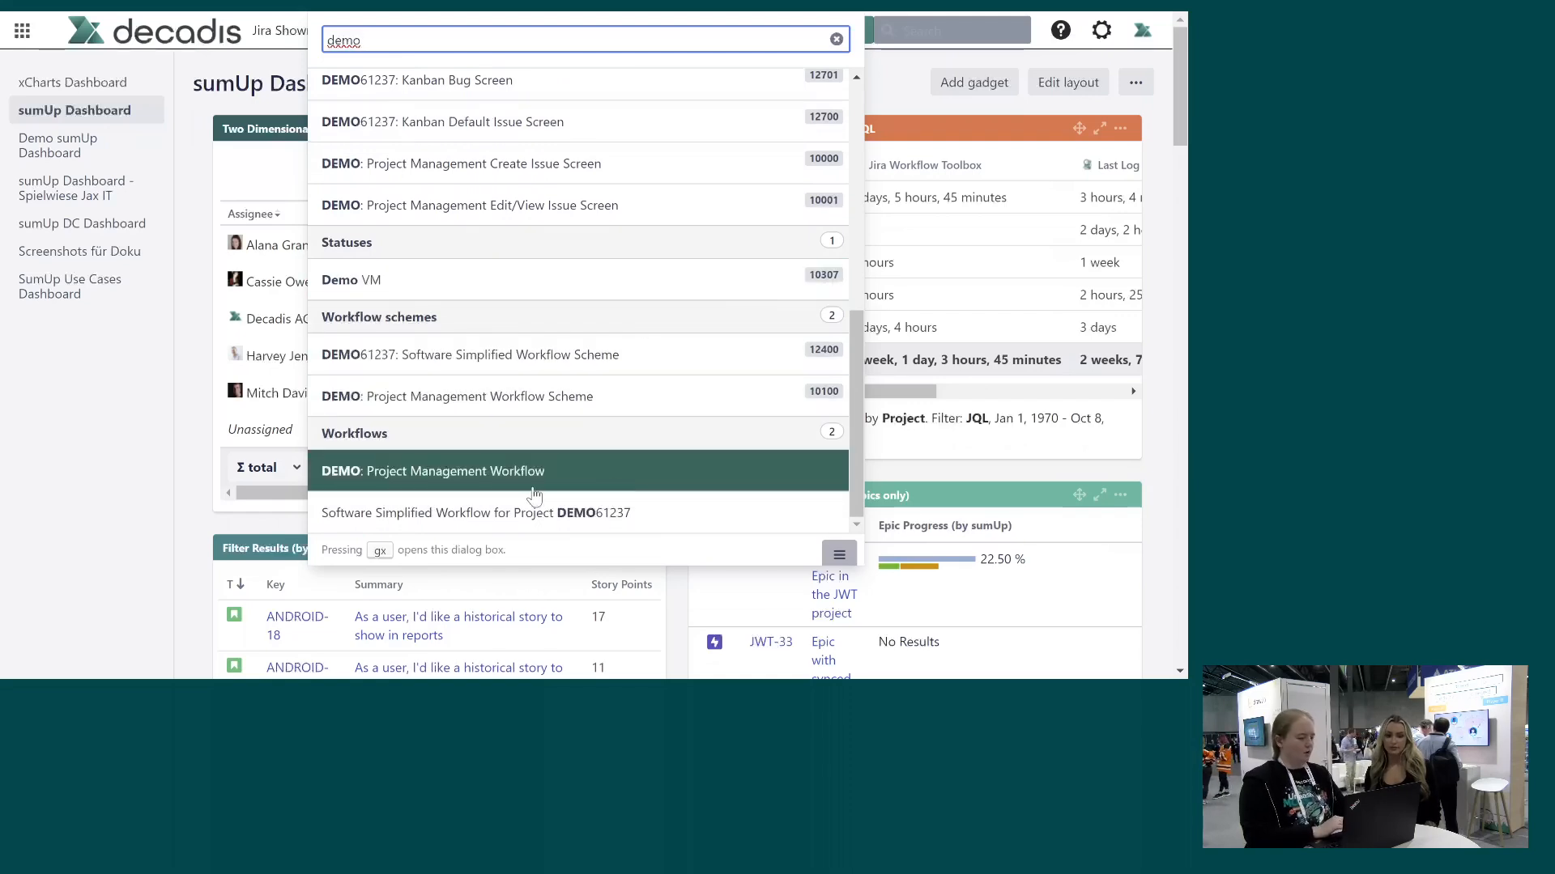
key(Escape)
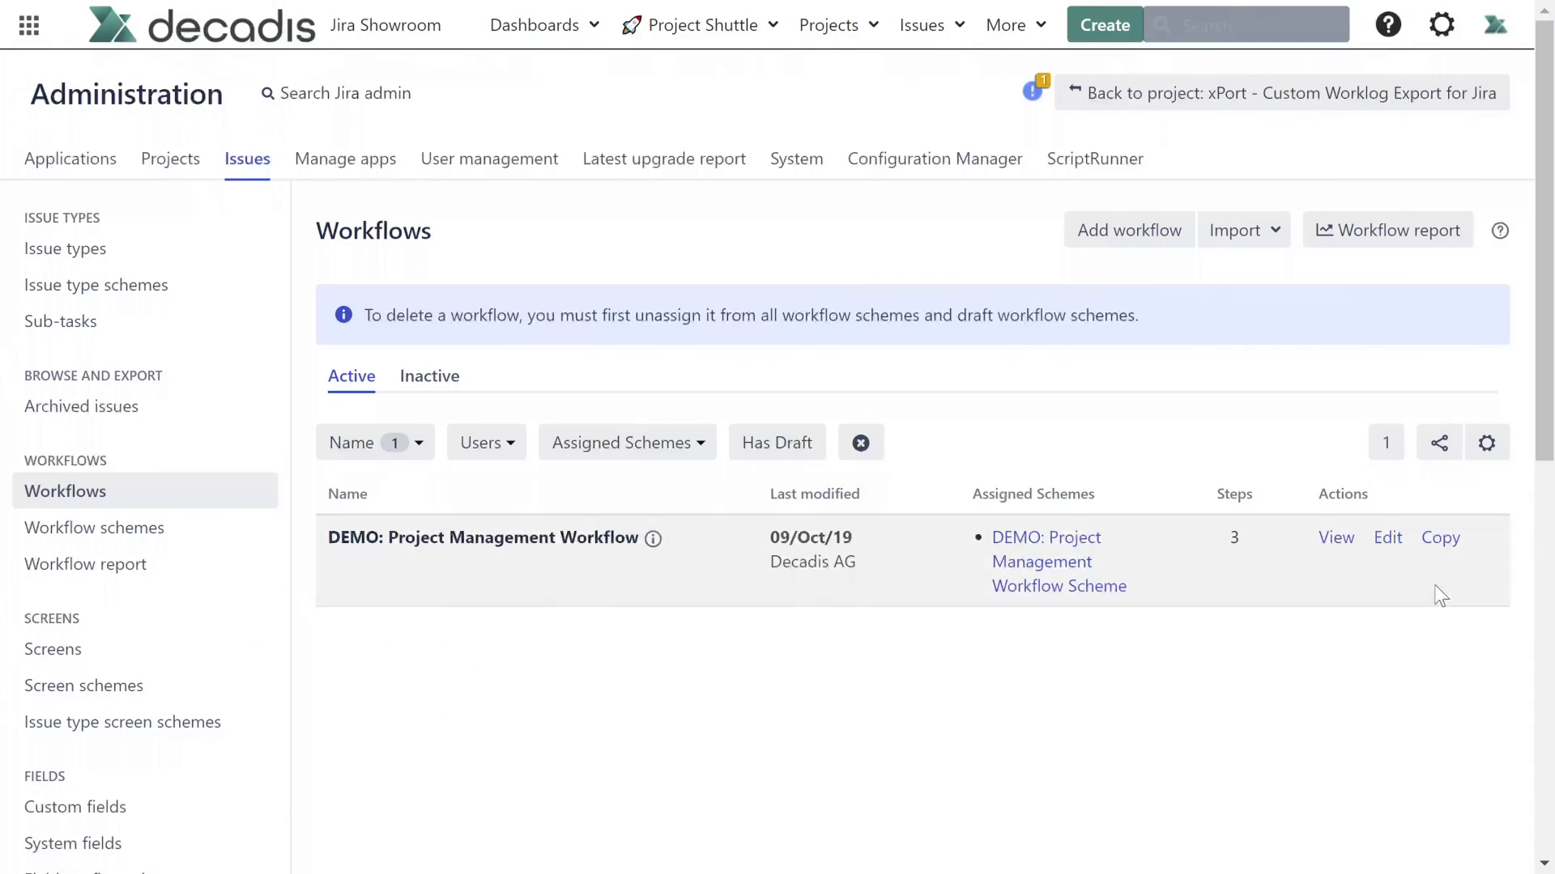
Open DEMO: Project Management Workflow for editing and review its steps and transitions
click(1388, 539)
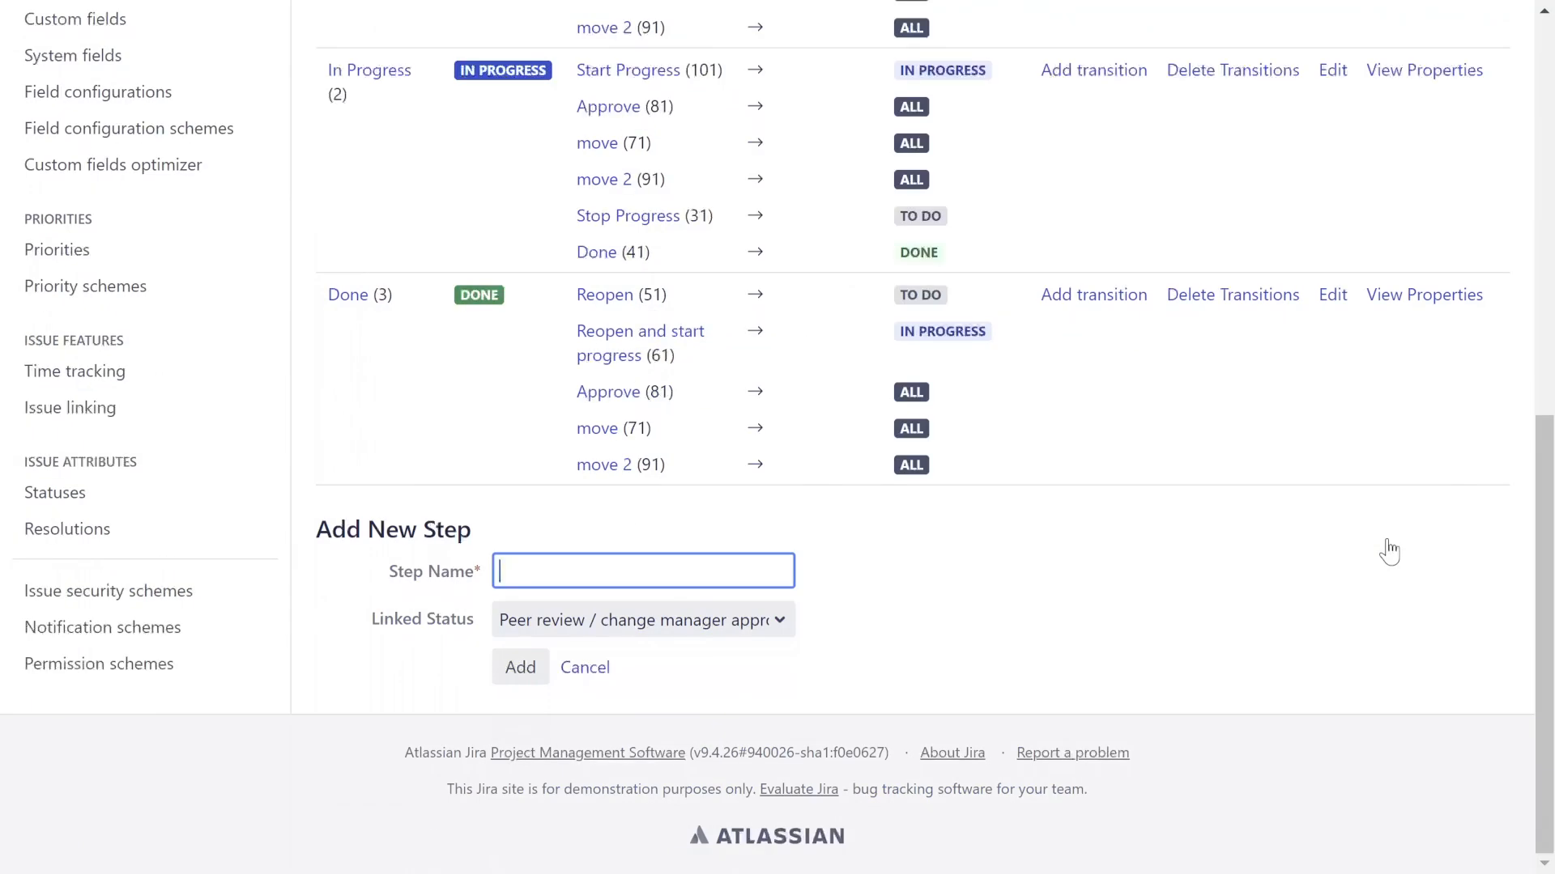
scroll(1159, 497, up, 5)
scroll(1159, 497, down, 2)
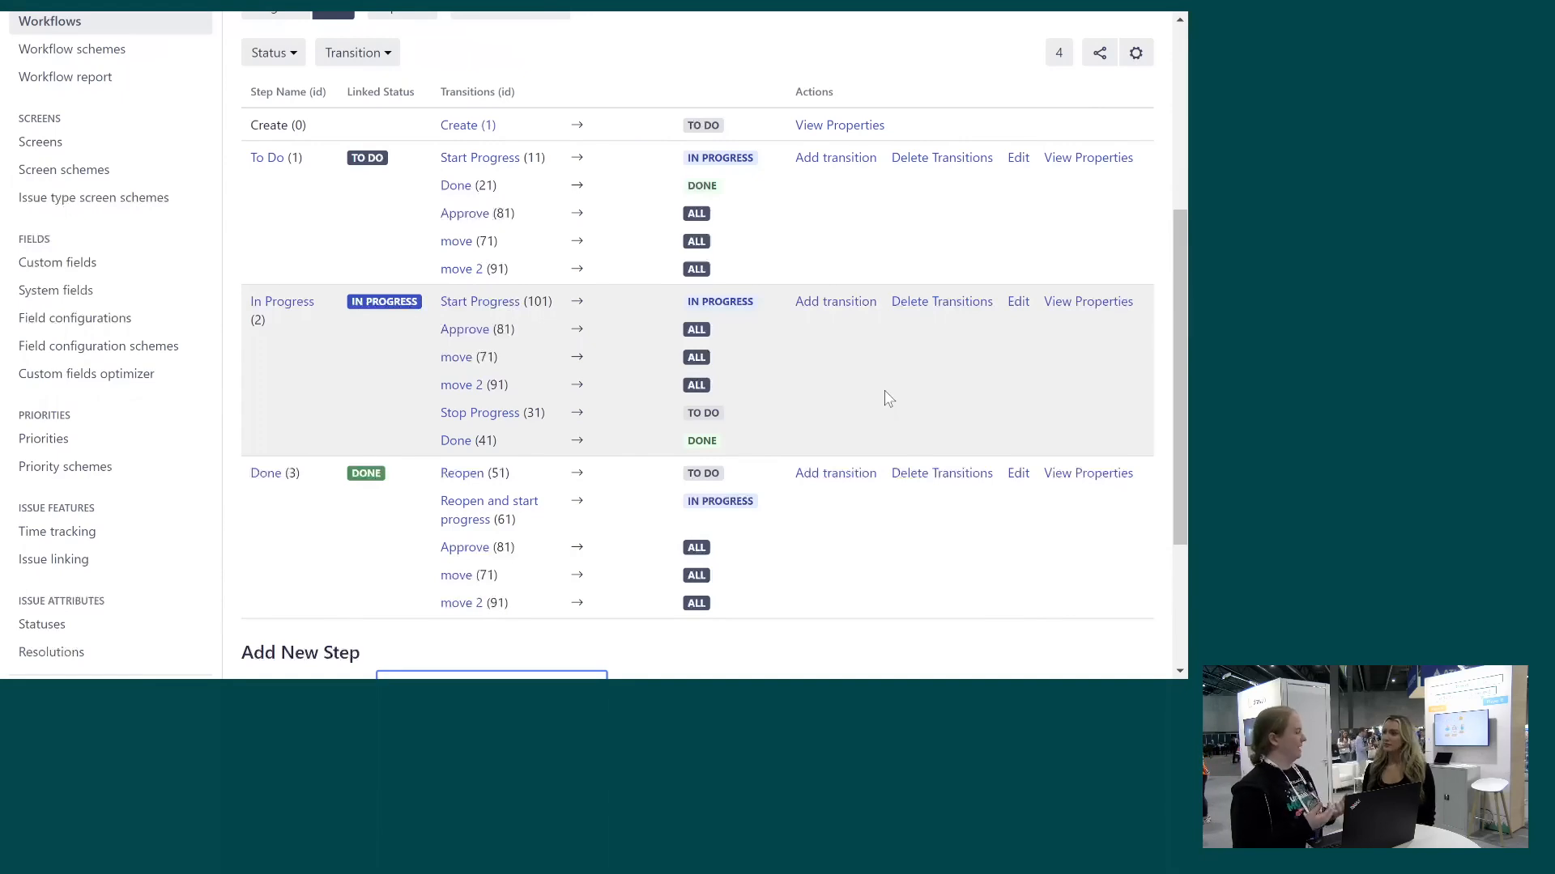
scroll(878, 242, up, 2)
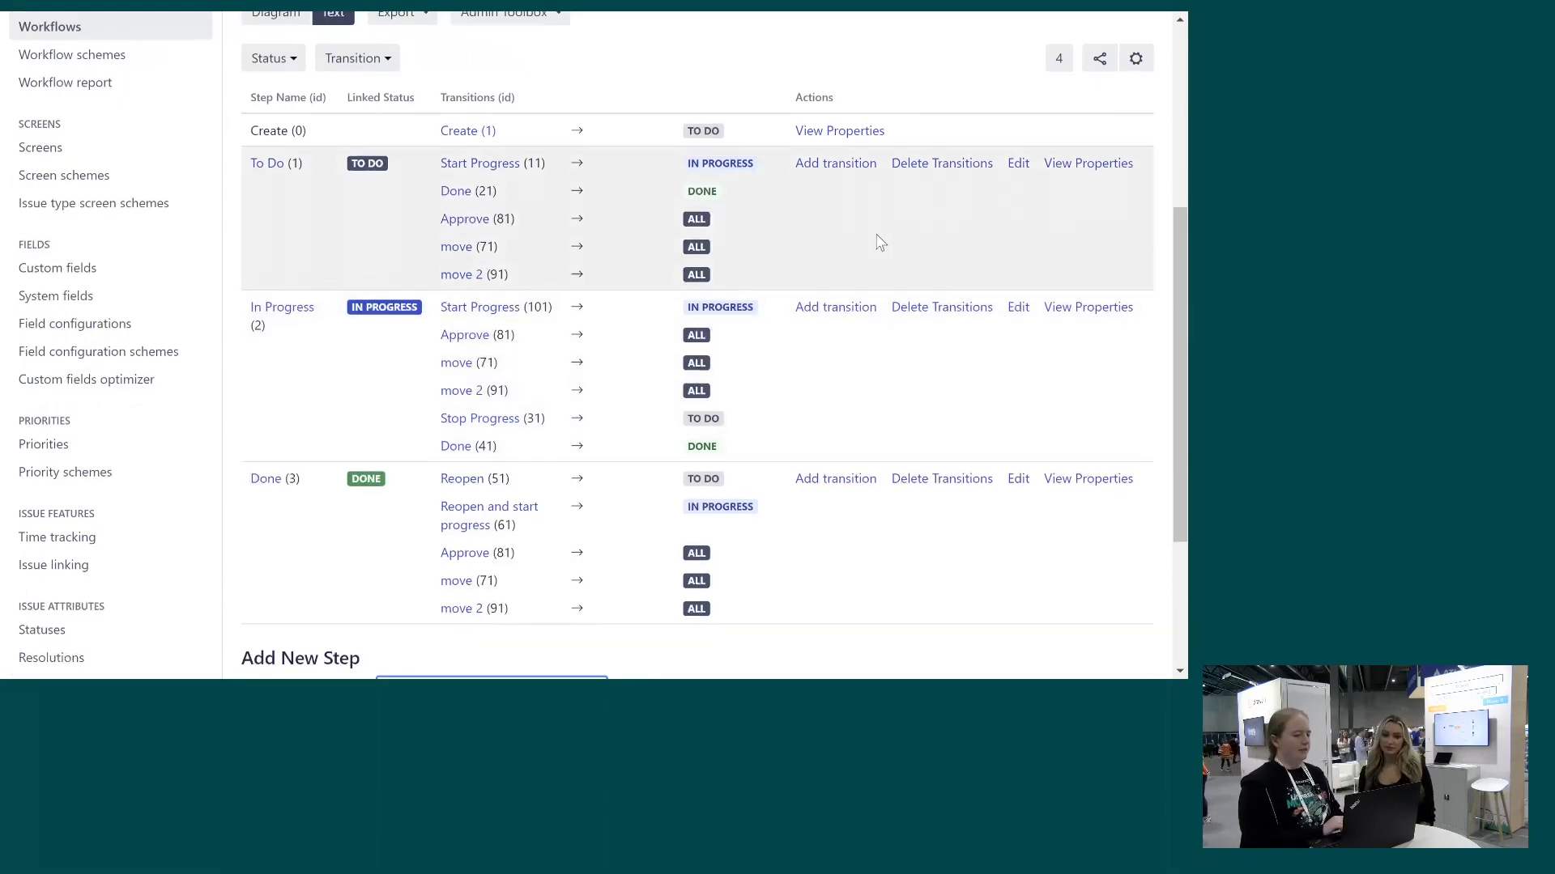
scroll(879, 243, down, 1)
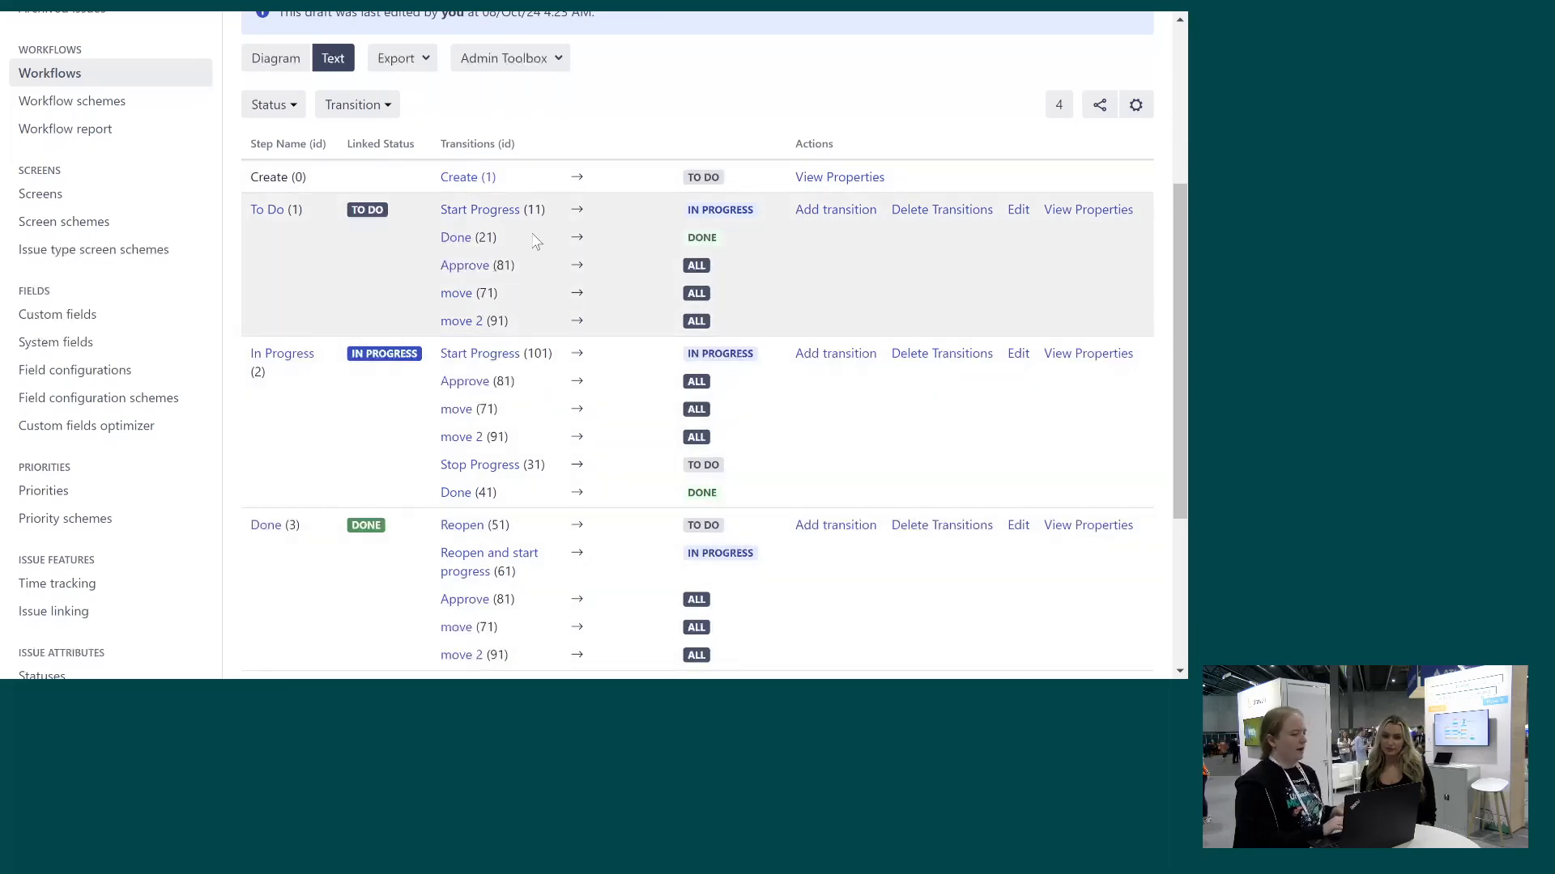
Toggle the sorted transitions display off and back on in the workflow's text view
click(524, 58)
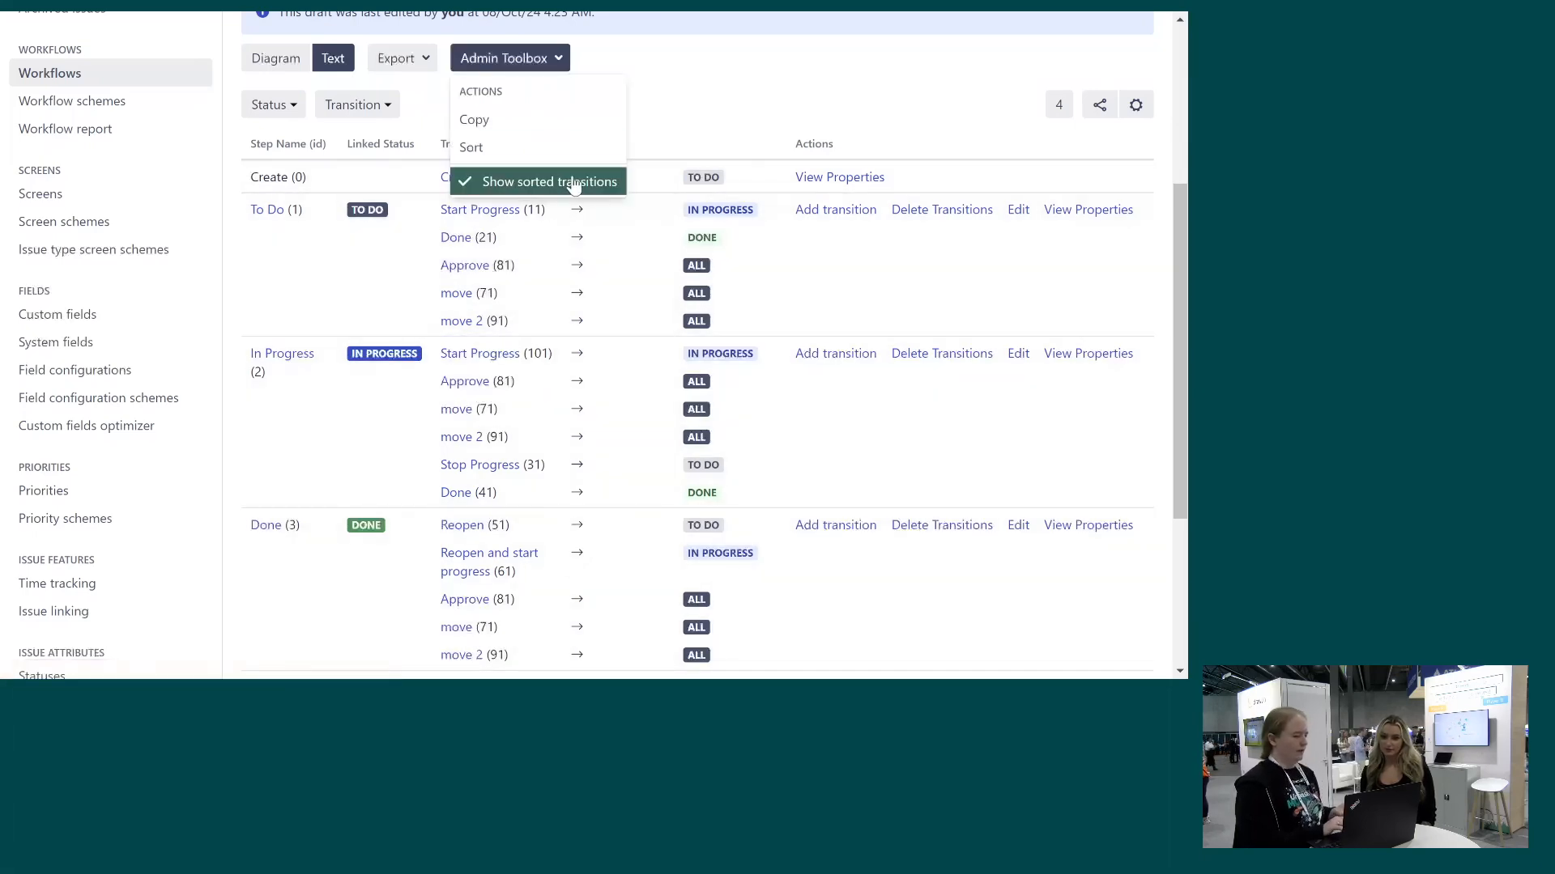
click(573, 183)
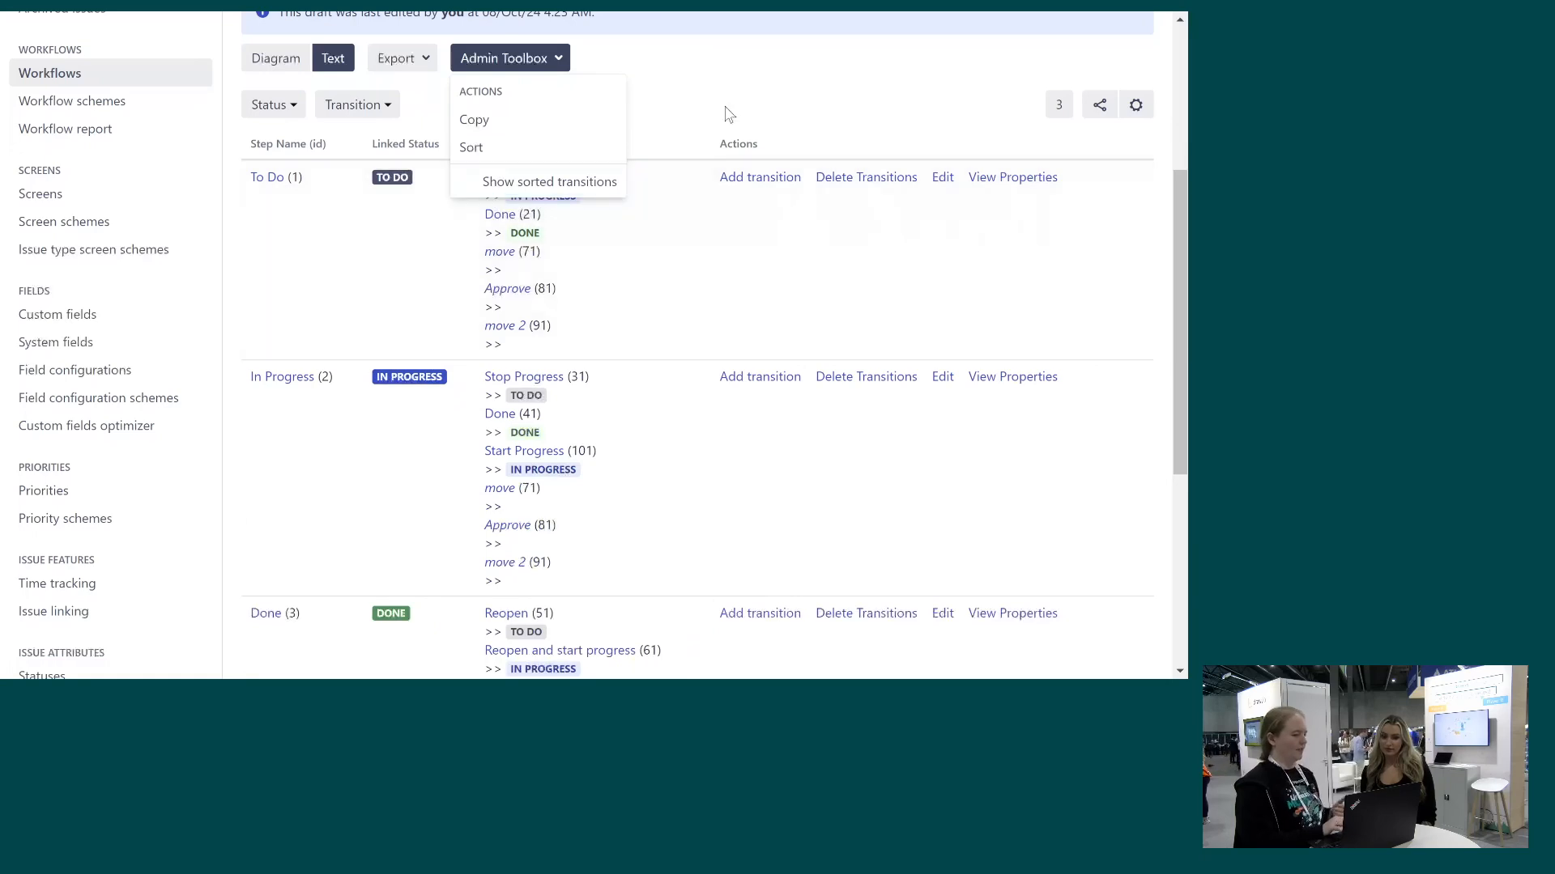
click(726, 107)
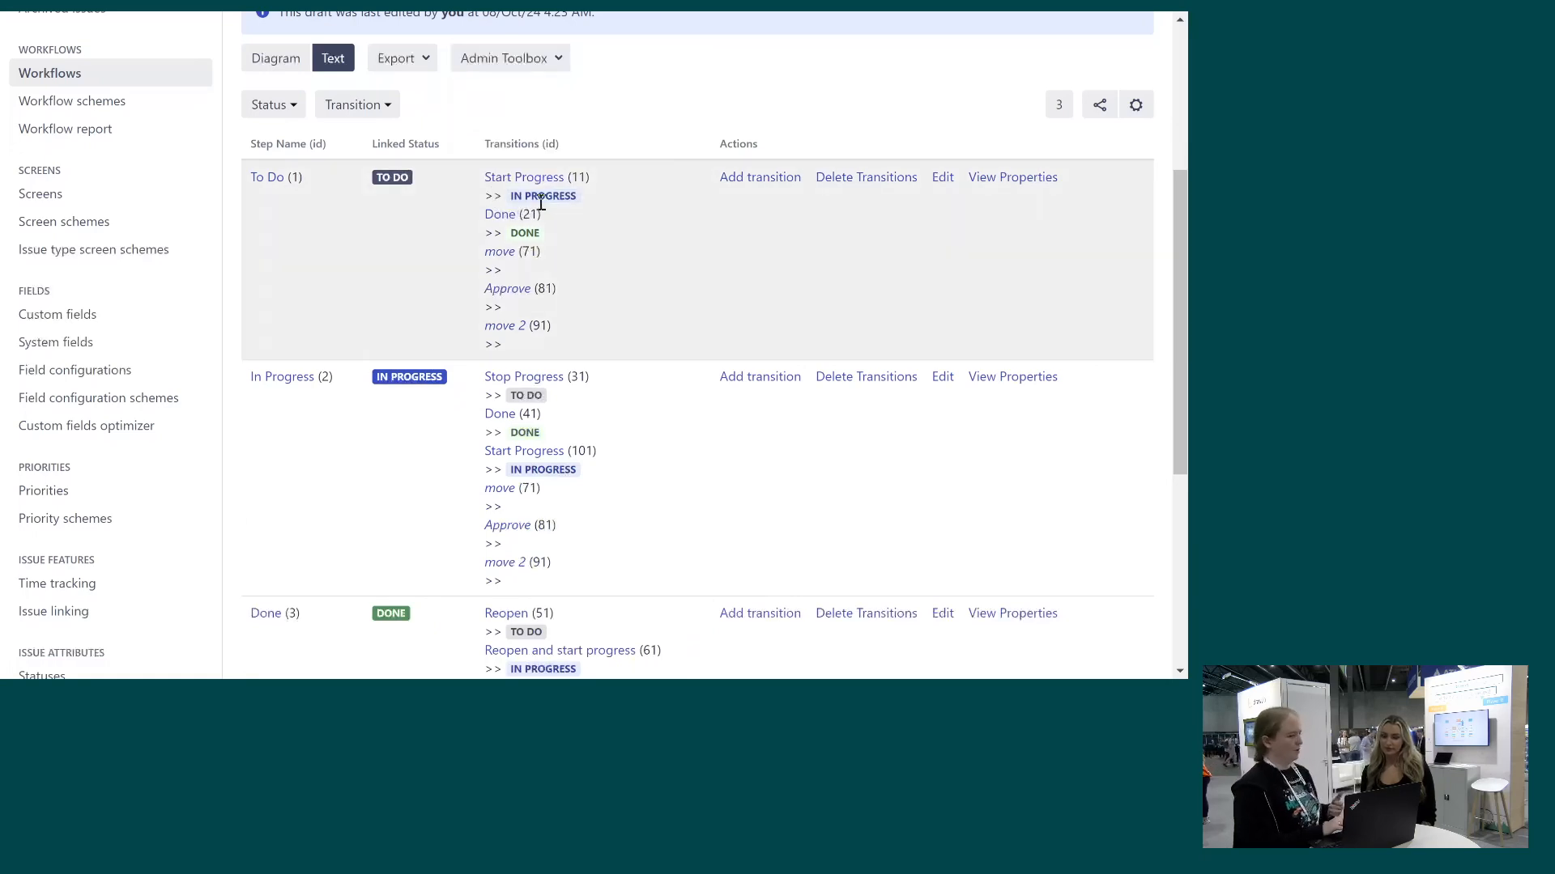
click(541, 63)
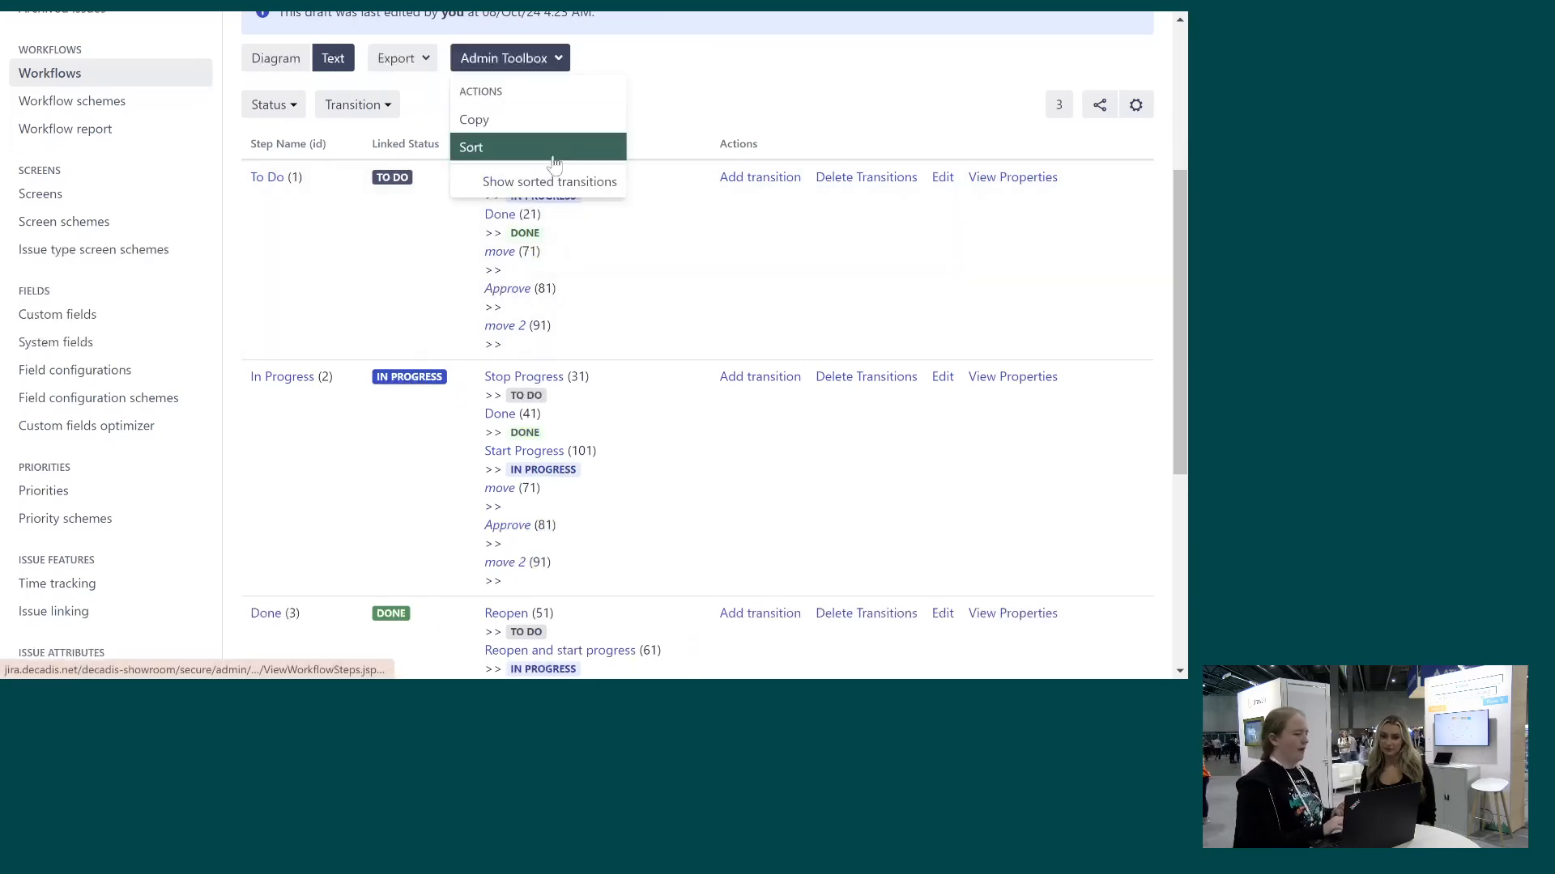
click(560, 183)
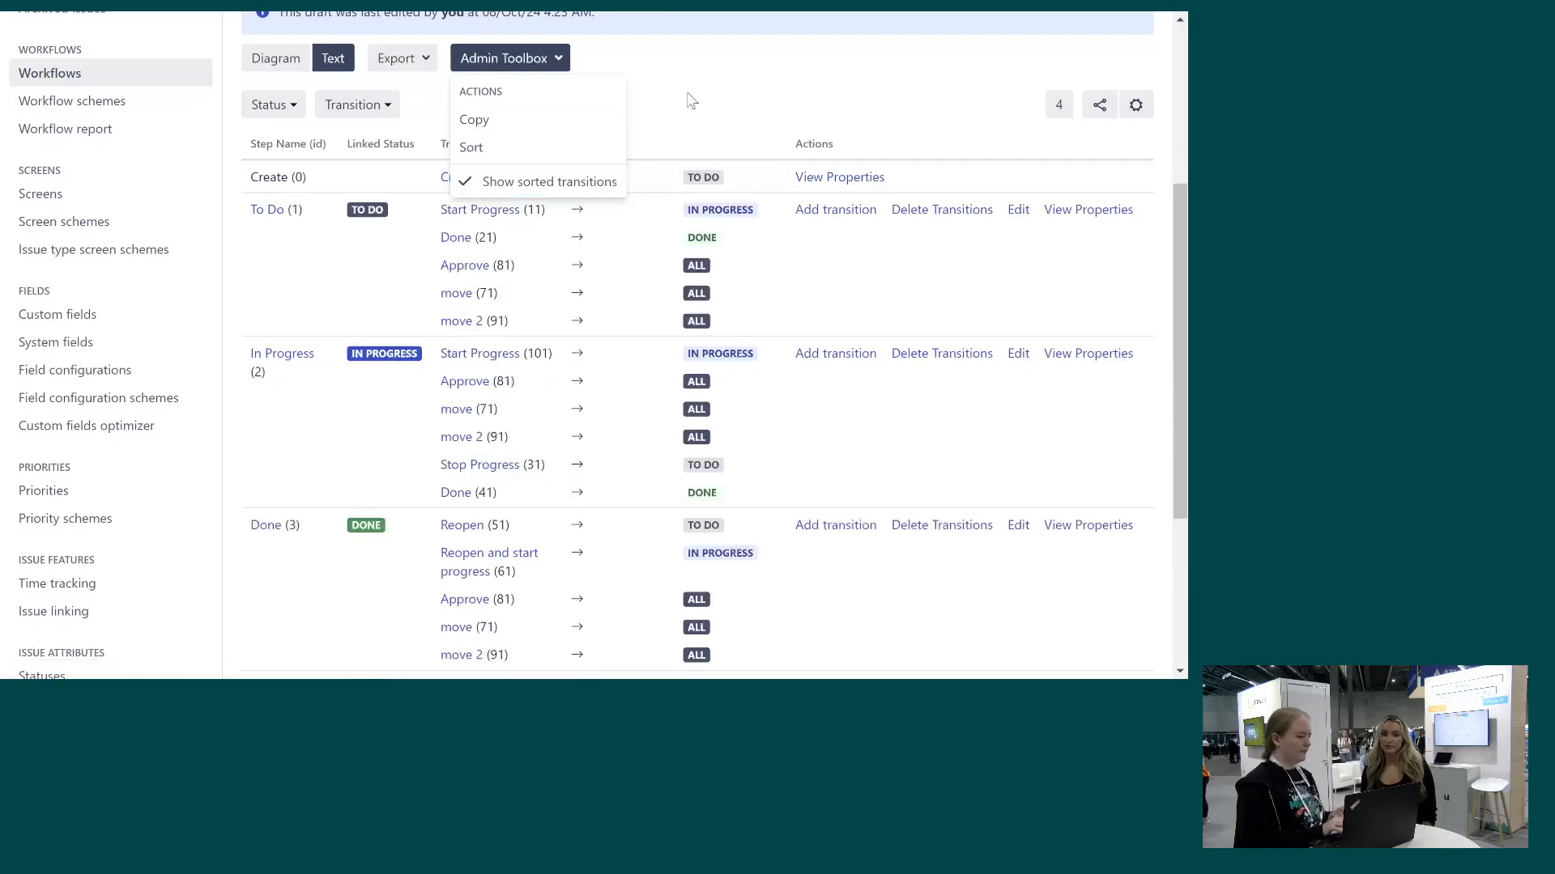
click(727, 104)
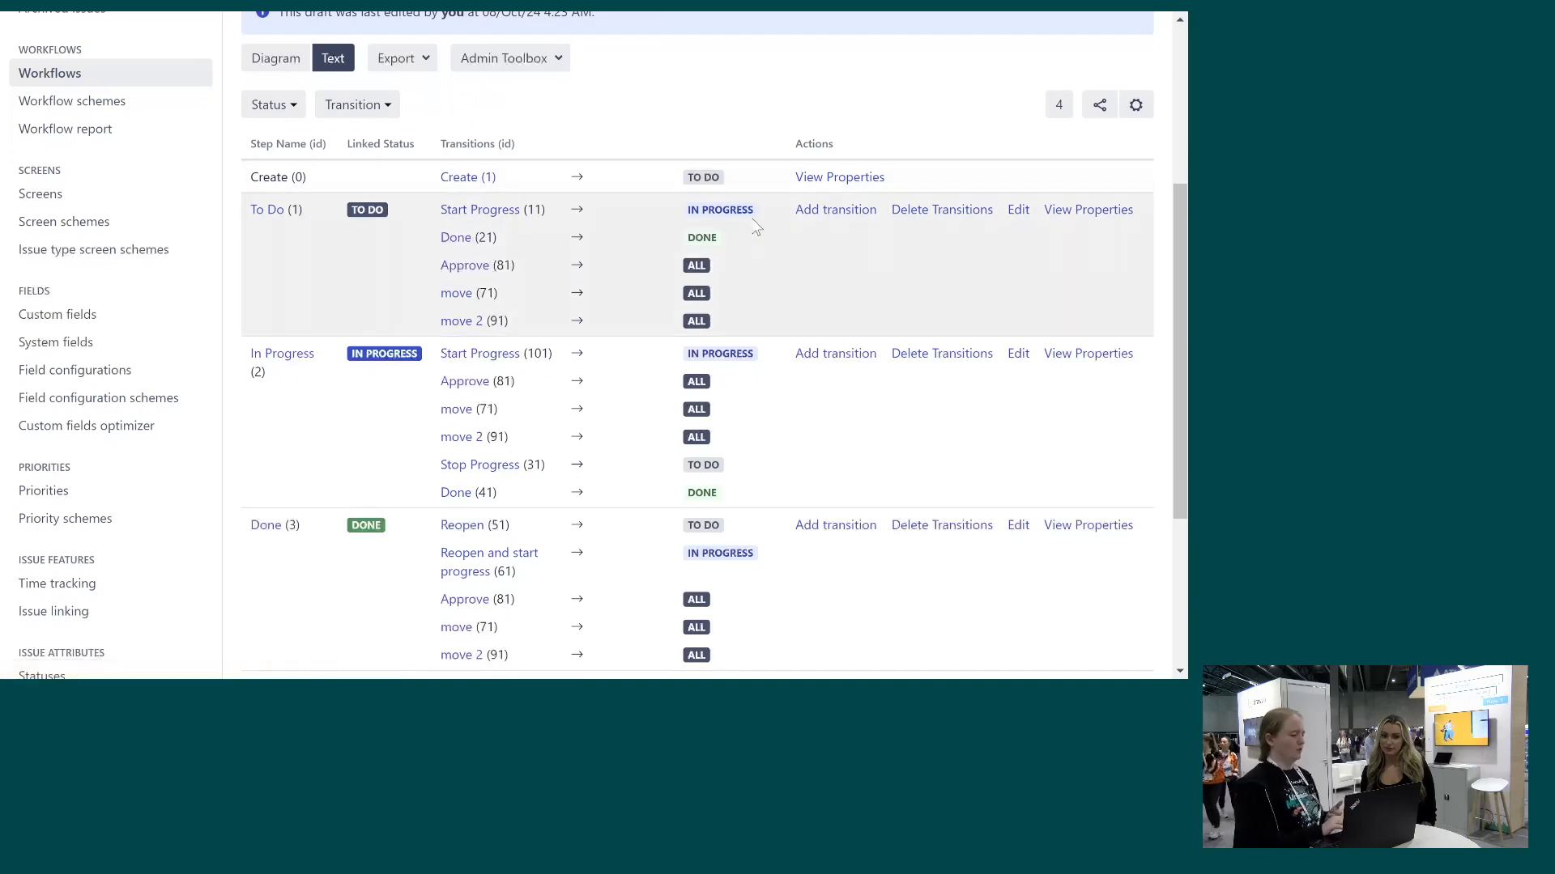
Open the Start Progress (11) transition of the To Do step with its post functions
scroll(584, 244, down, 1)
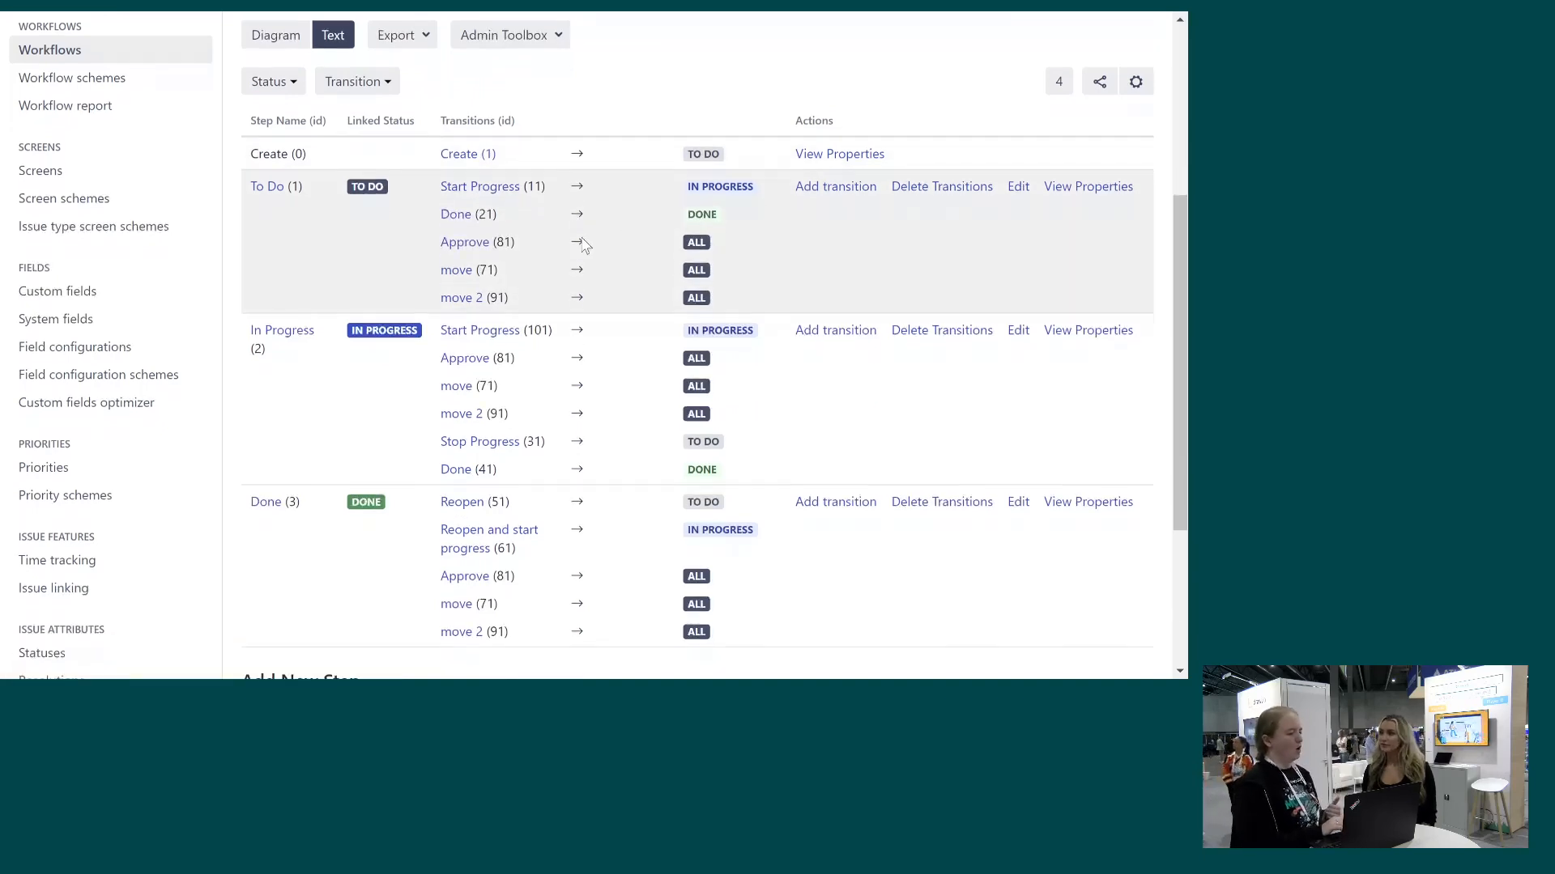
scroll(584, 245, down, 2)
scroll(579, 236, up, 3)
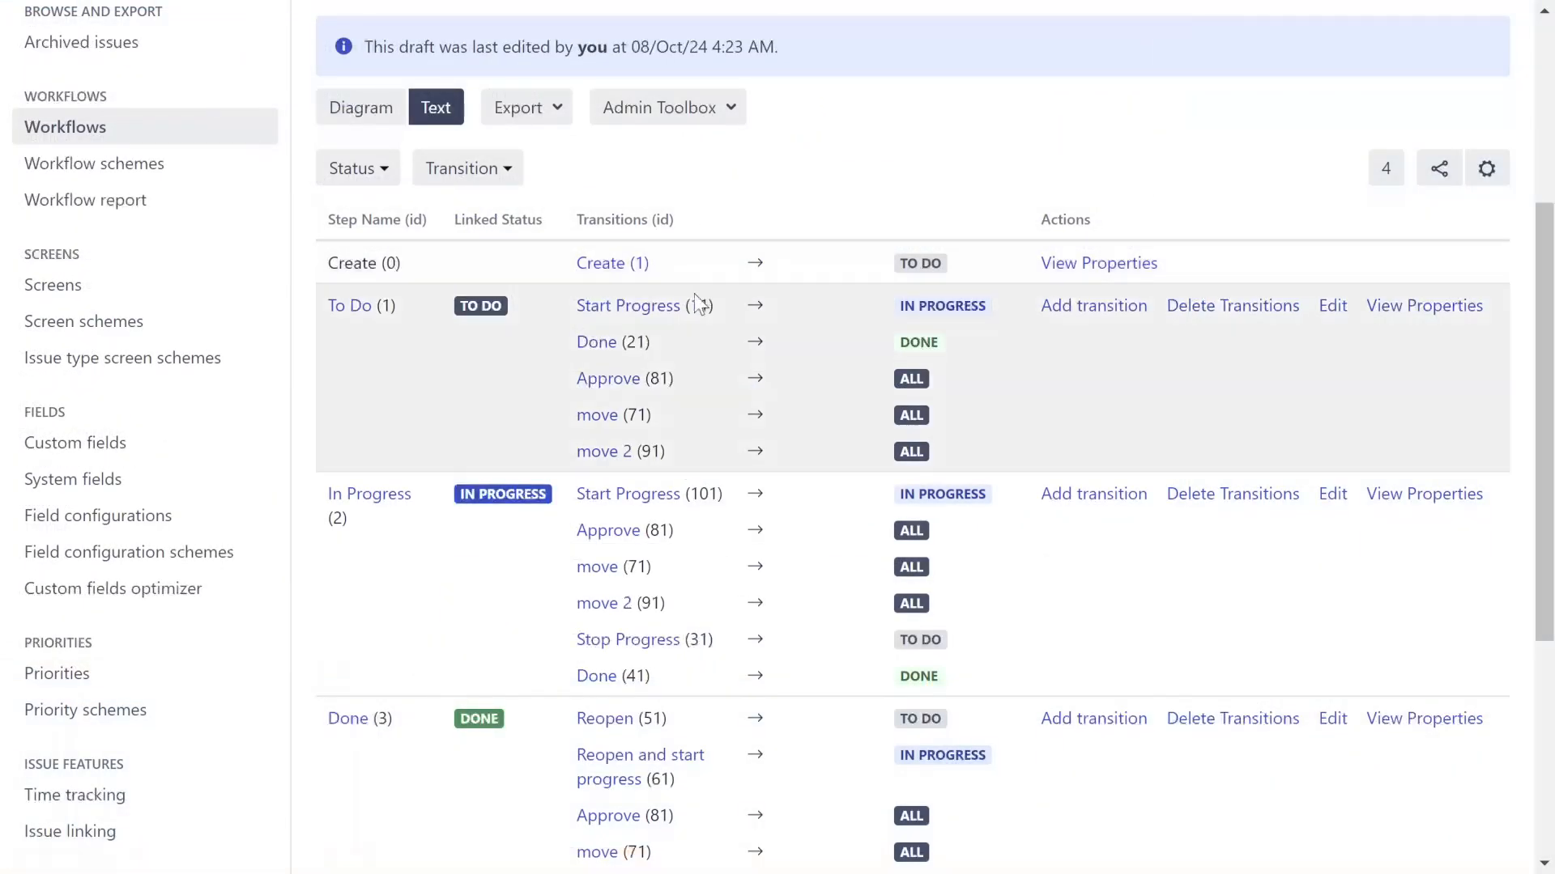
click(637, 314)
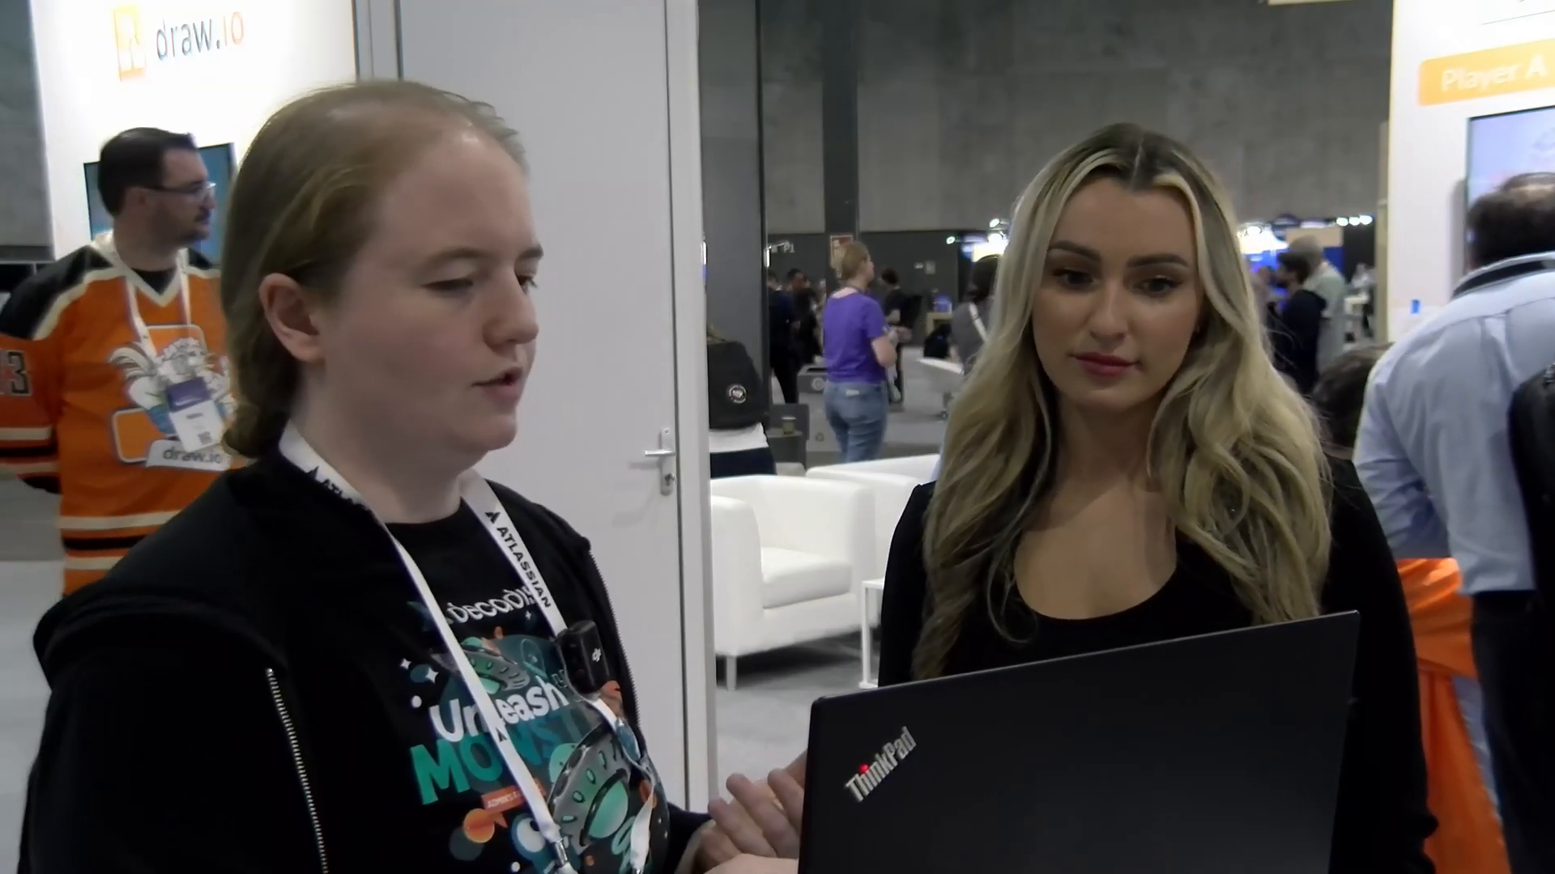
click(683, 151)
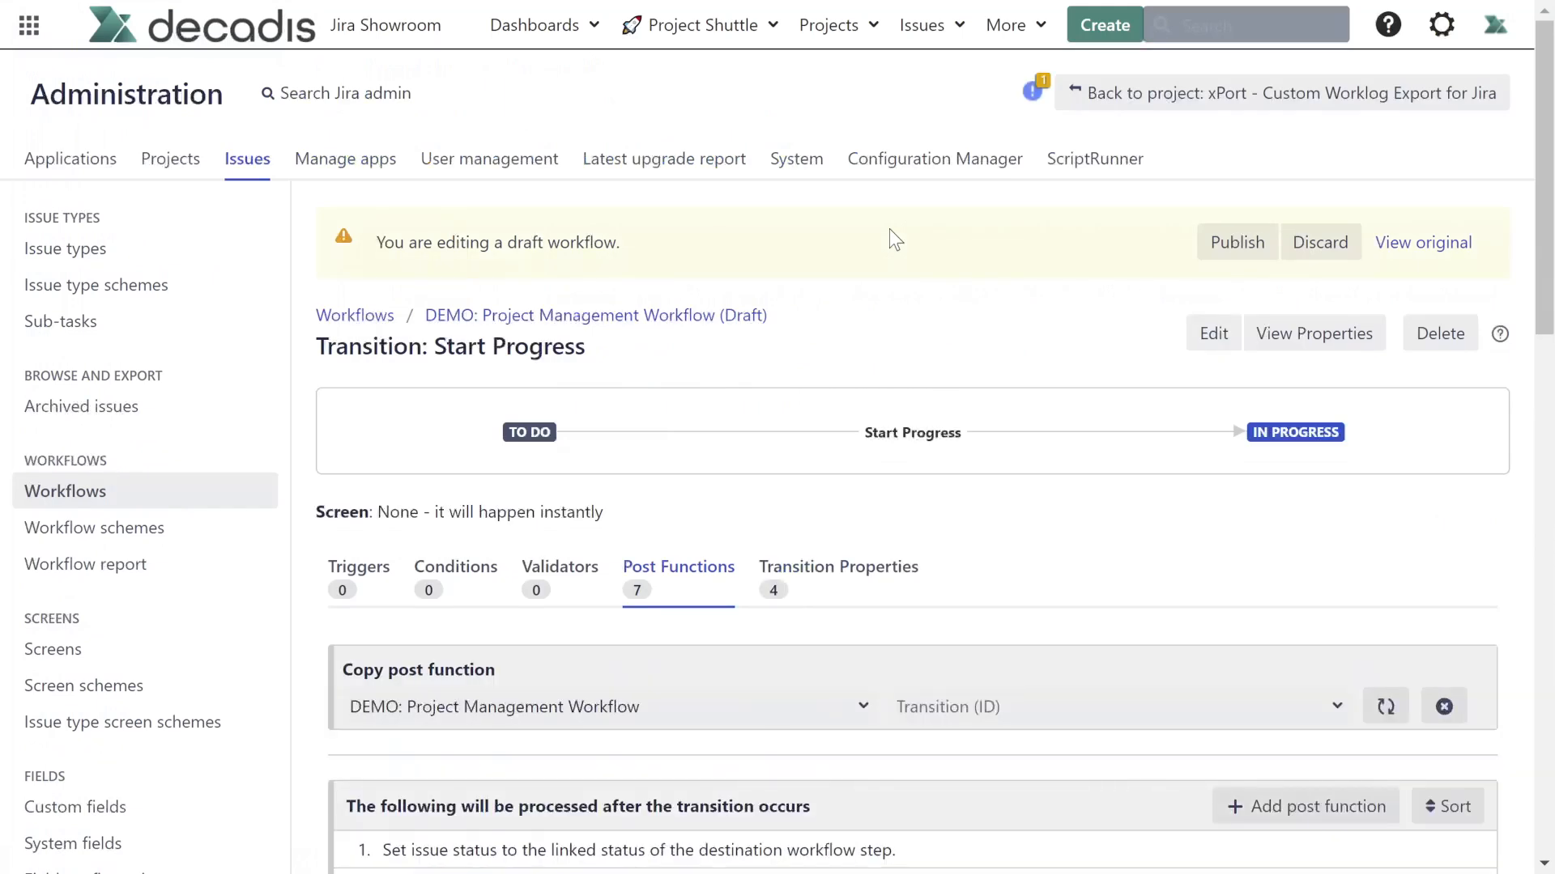
Set the source for copying post functions to HR: Add User Workflow with the transition Approve (21)
scroll(983, 486, down, 3)
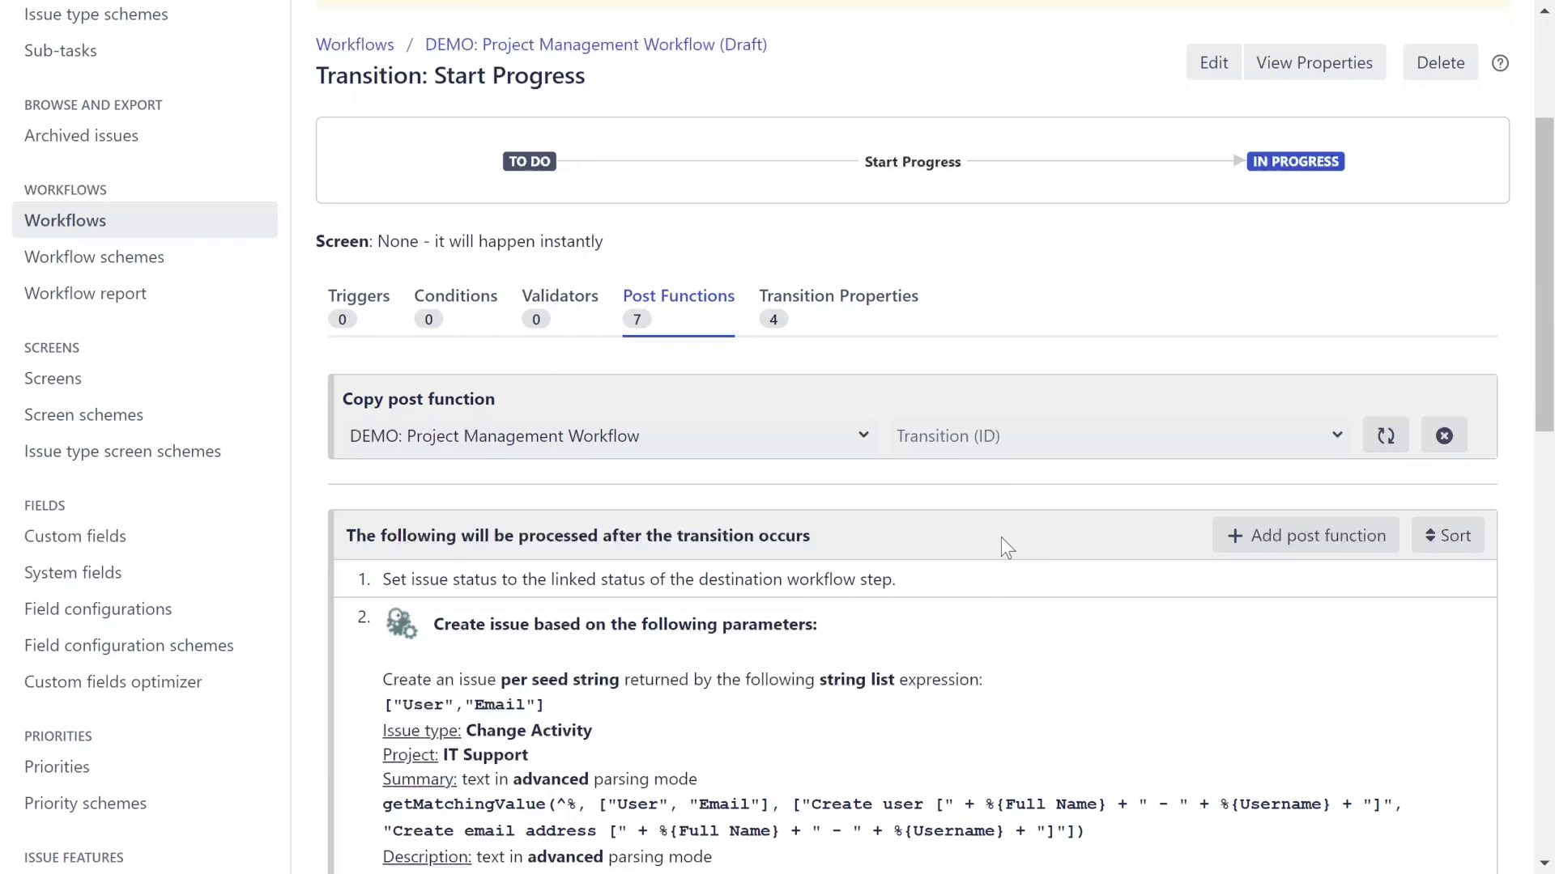
scroll(1001, 536, down, 1)
click(625, 345)
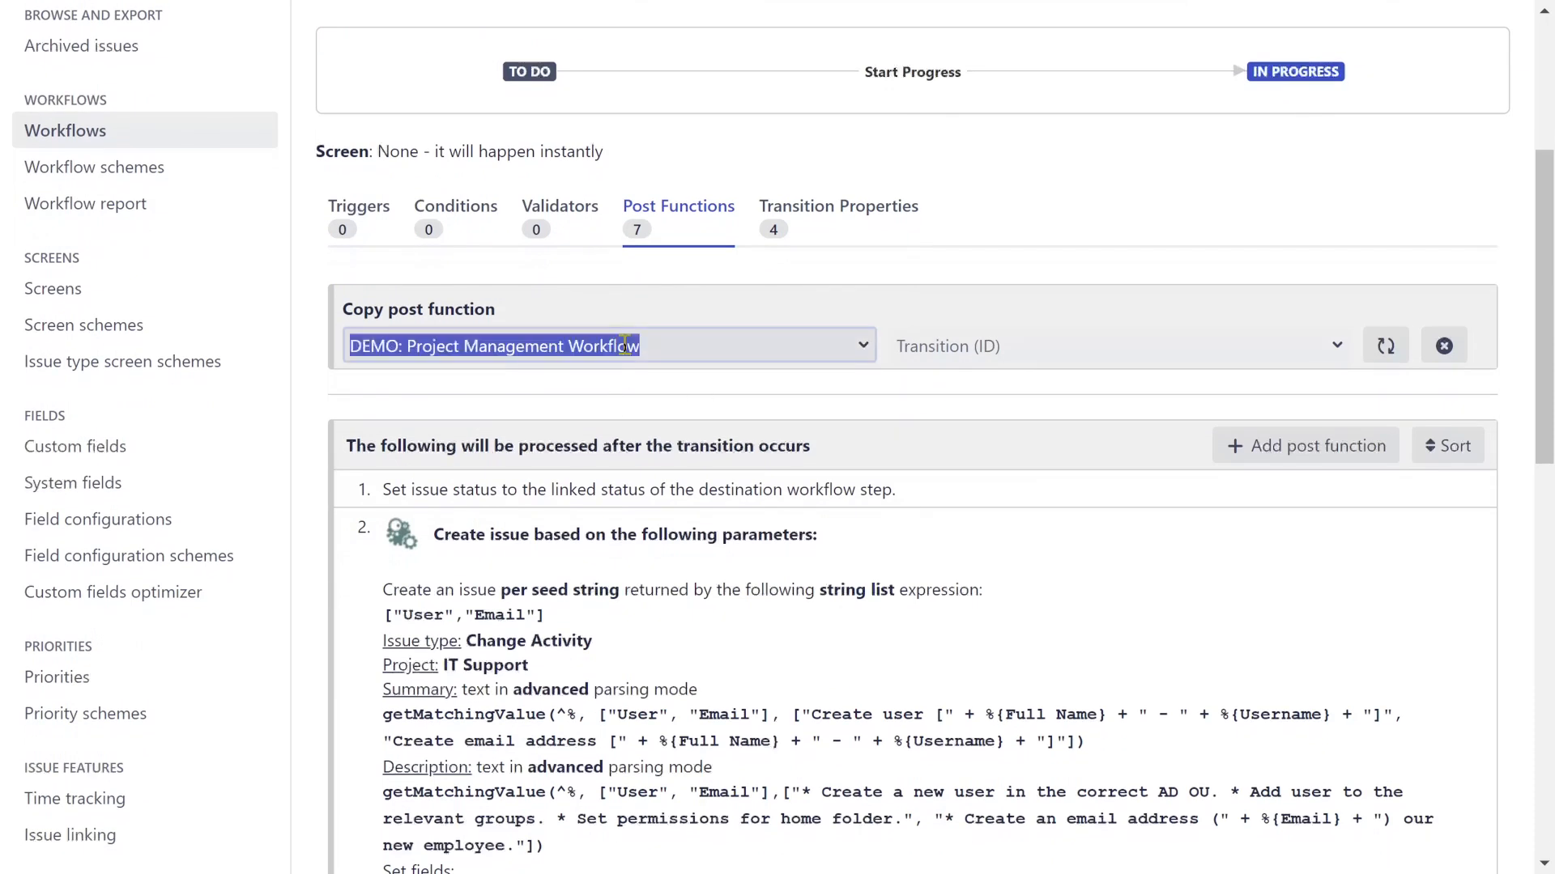
text(hr)
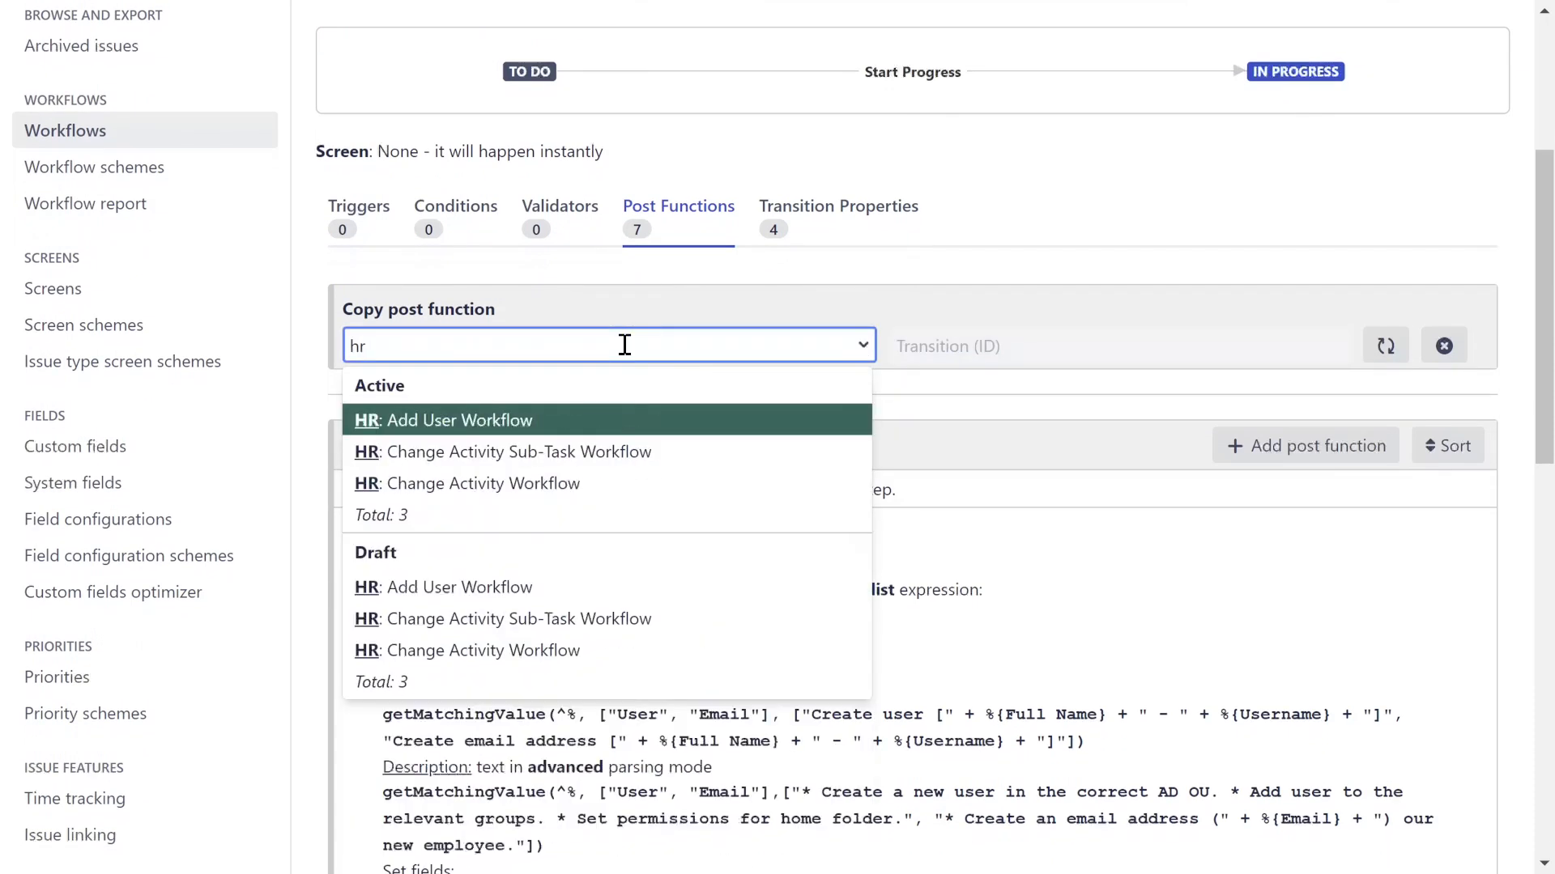
click(600, 421)
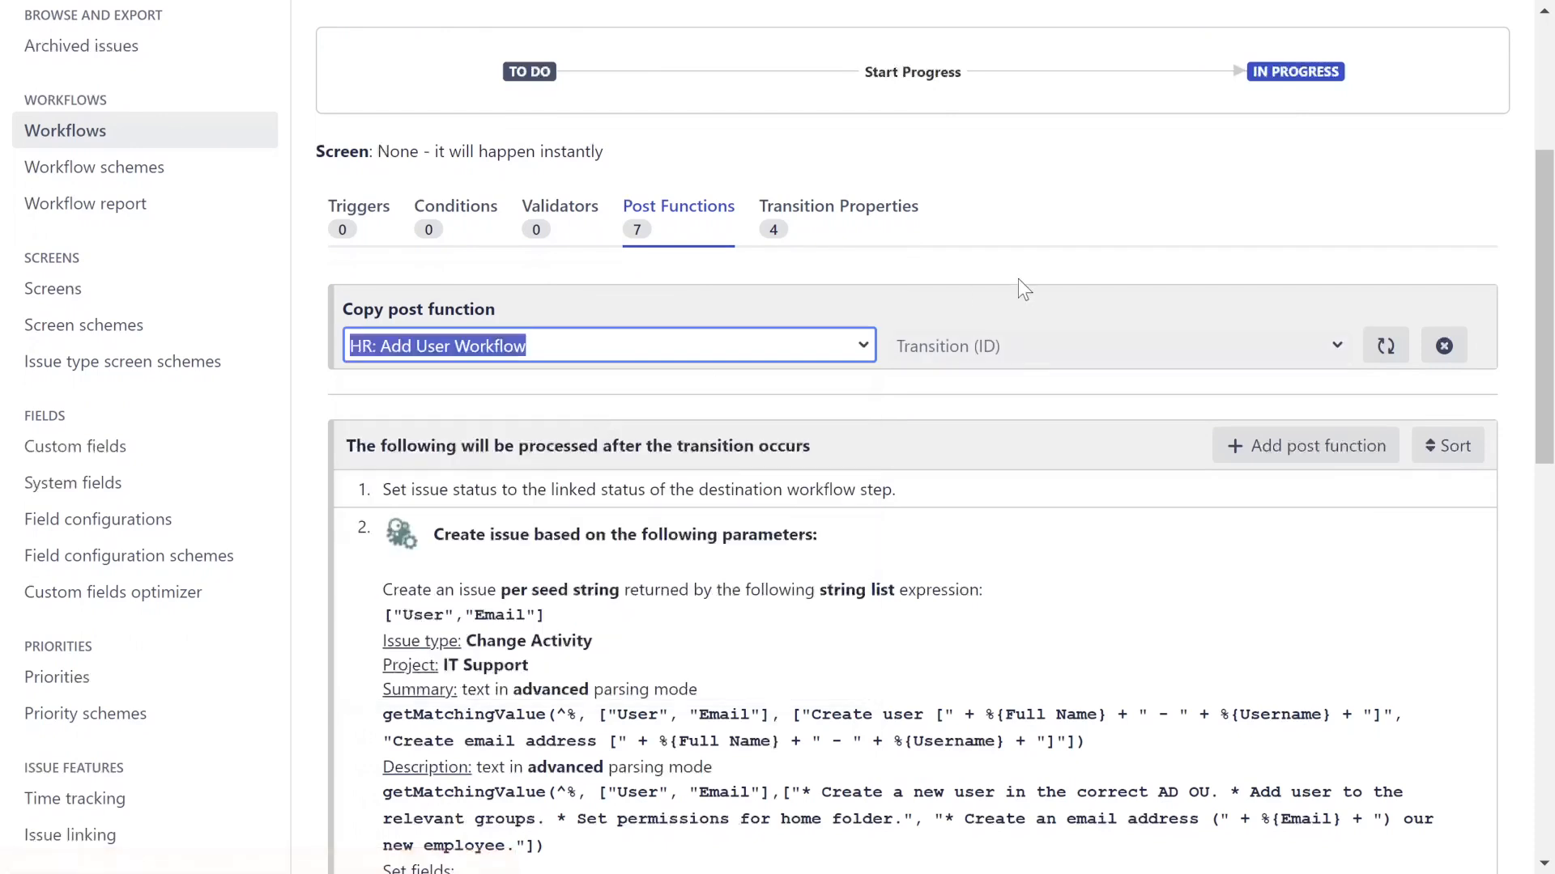
click(1069, 328)
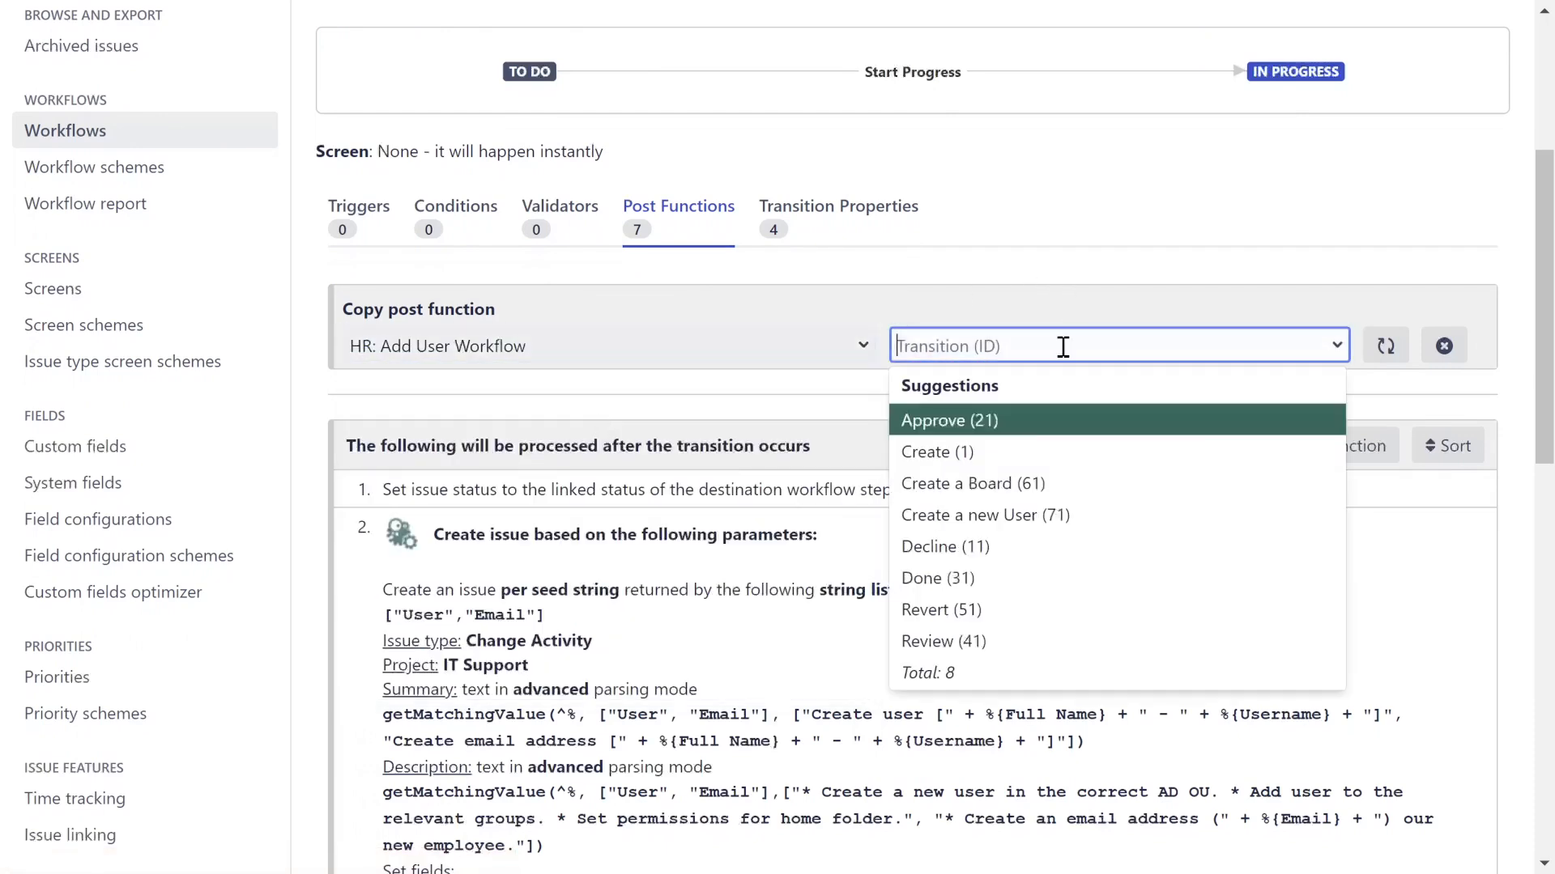
click(1045, 422)
Copy the "Update or copy field values" post function into the Start Progress transition and clear the copy source
scroll(815, 427, down, 5)
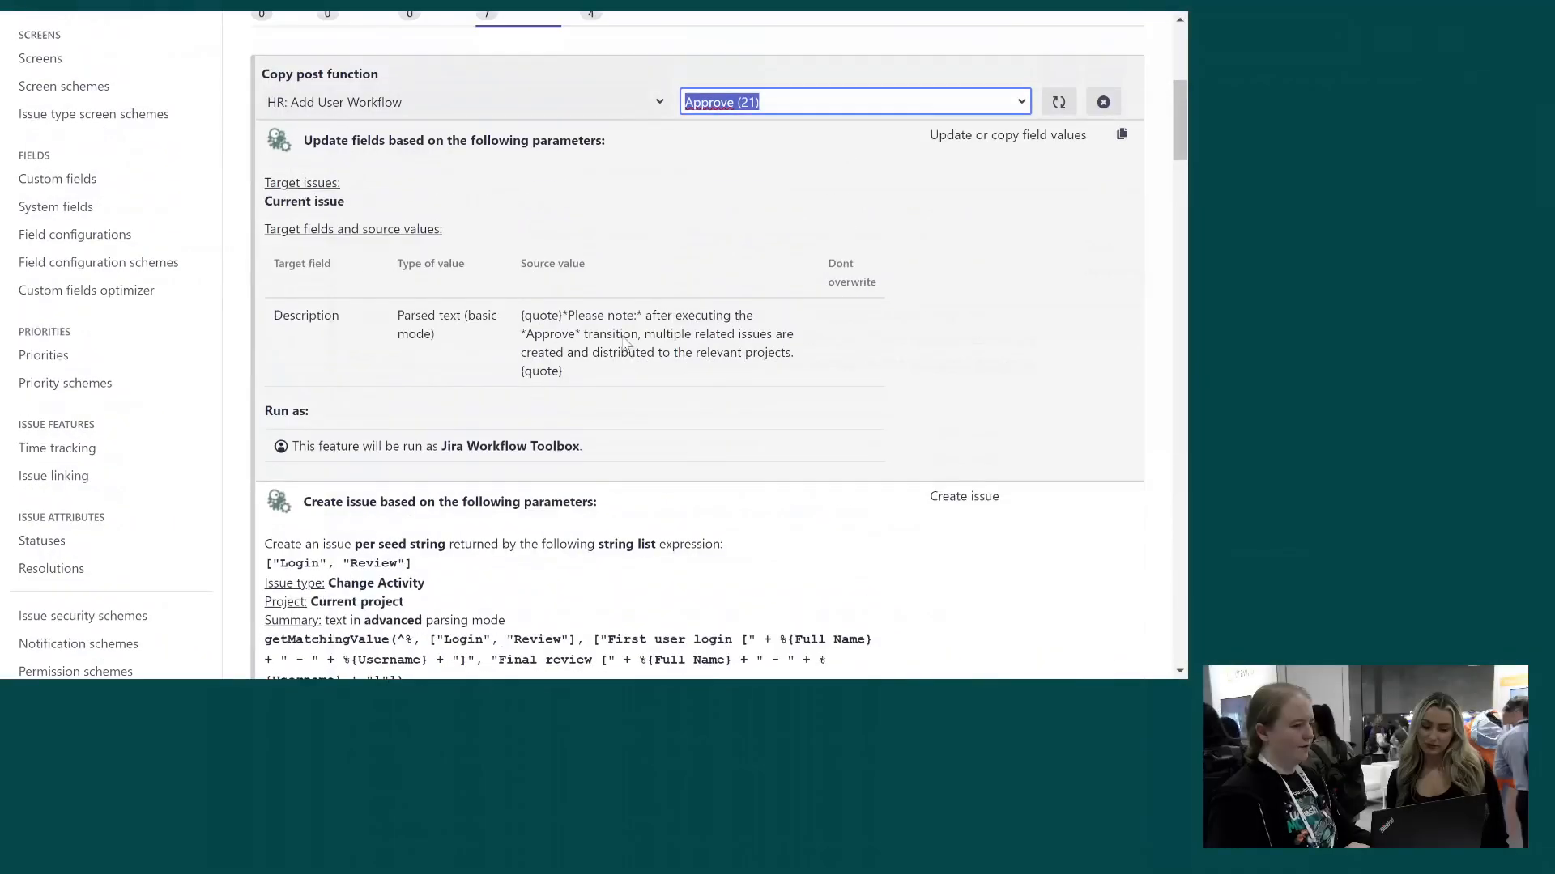
mouse_move(1119, 165)
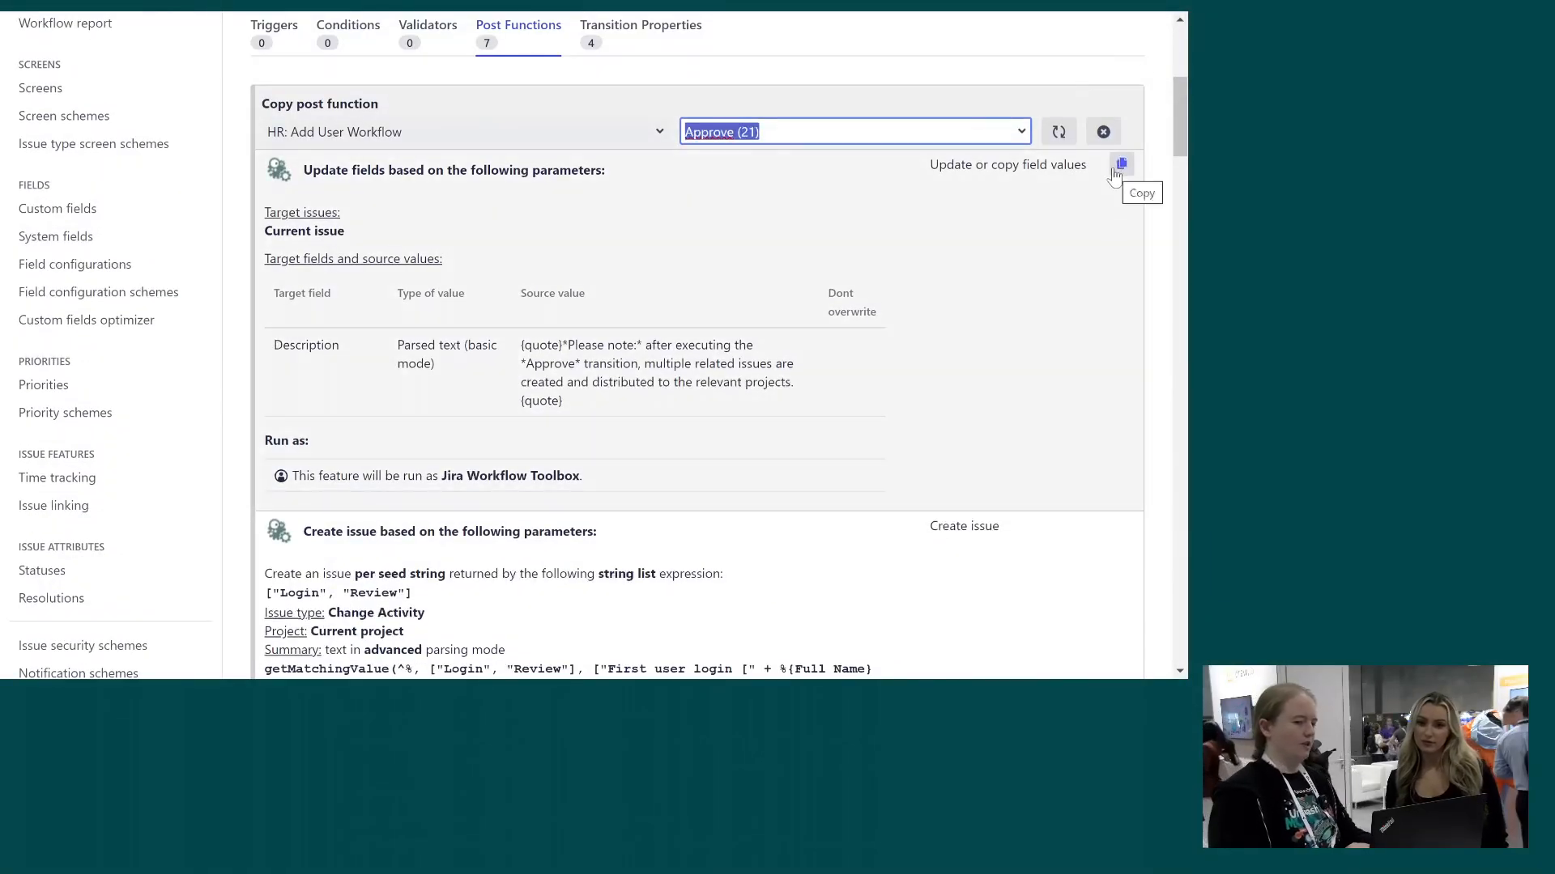
click(1114, 172)
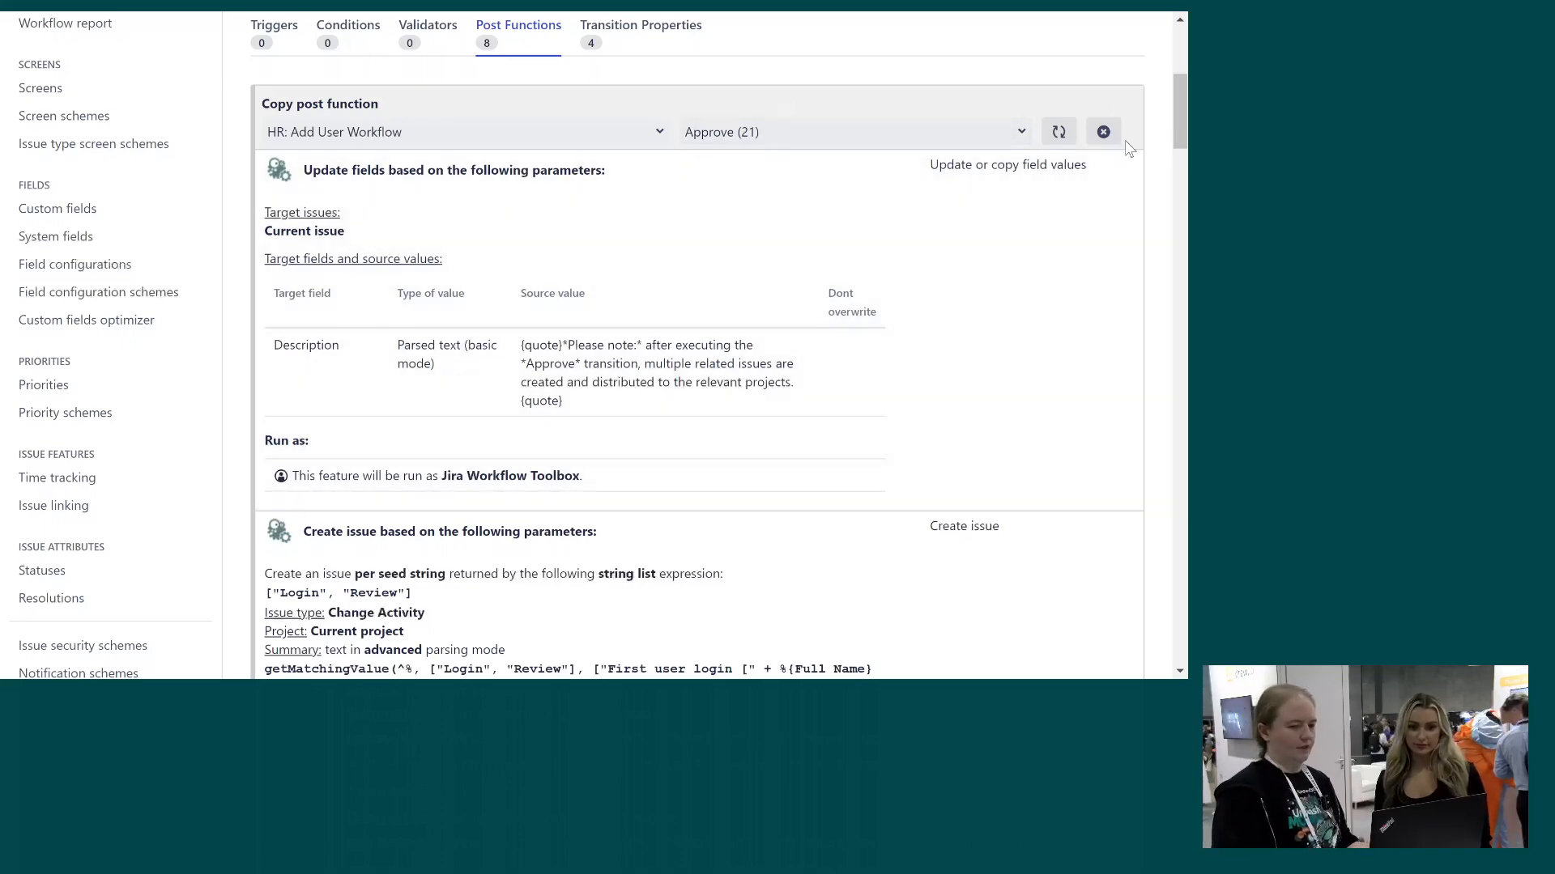
click(1102, 132)
scroll(843, 467, down, 10)
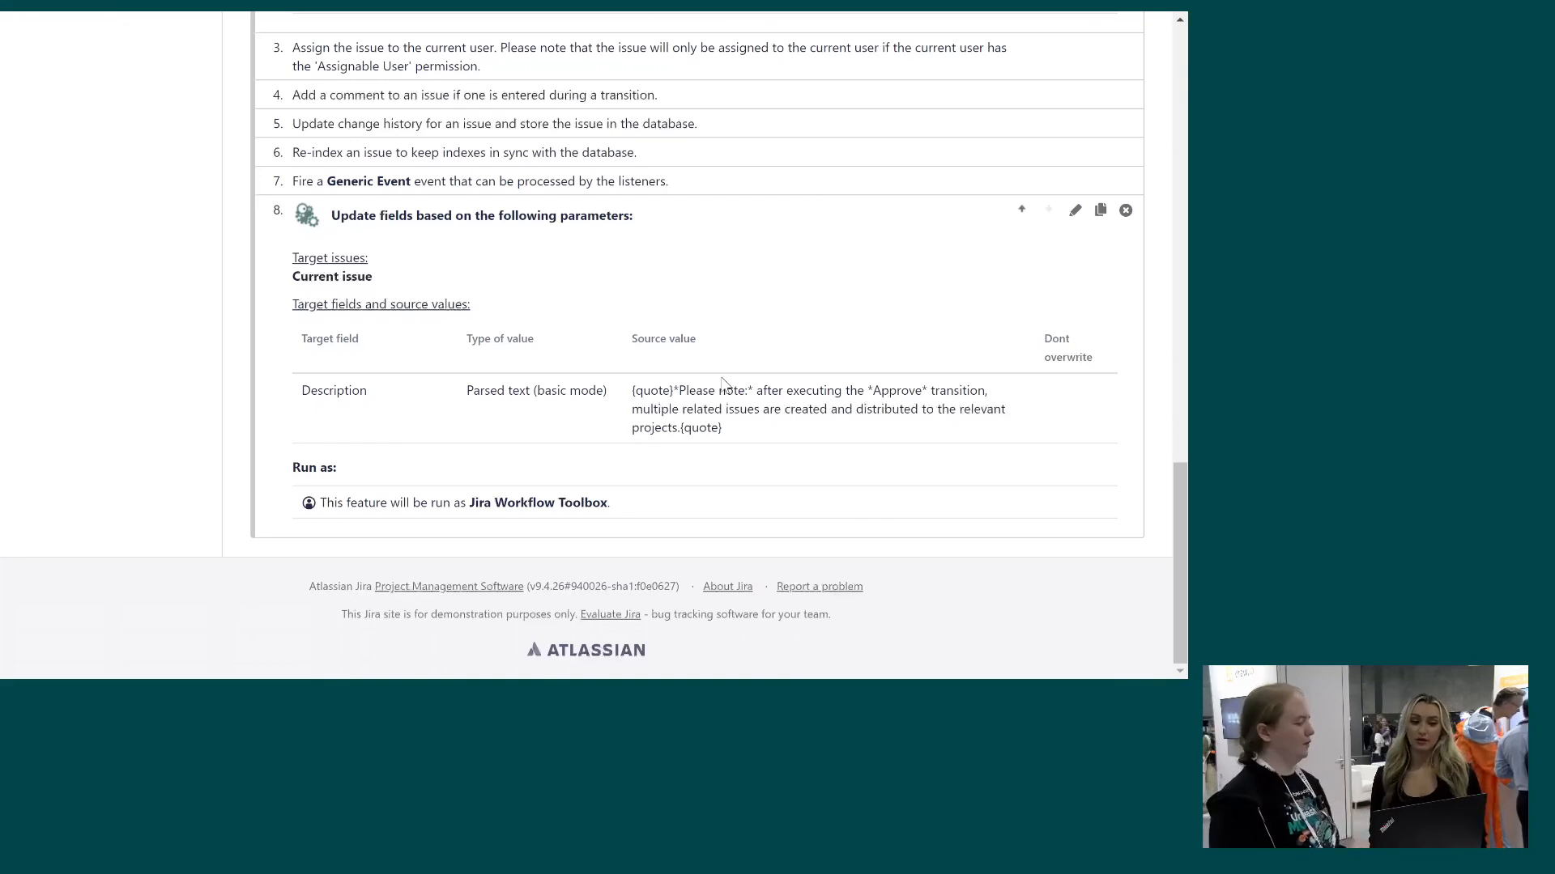
Reorder the post functions so that Update fields comes directly after Create issue, and finish sorting
scroll(723, 383, up, 15)
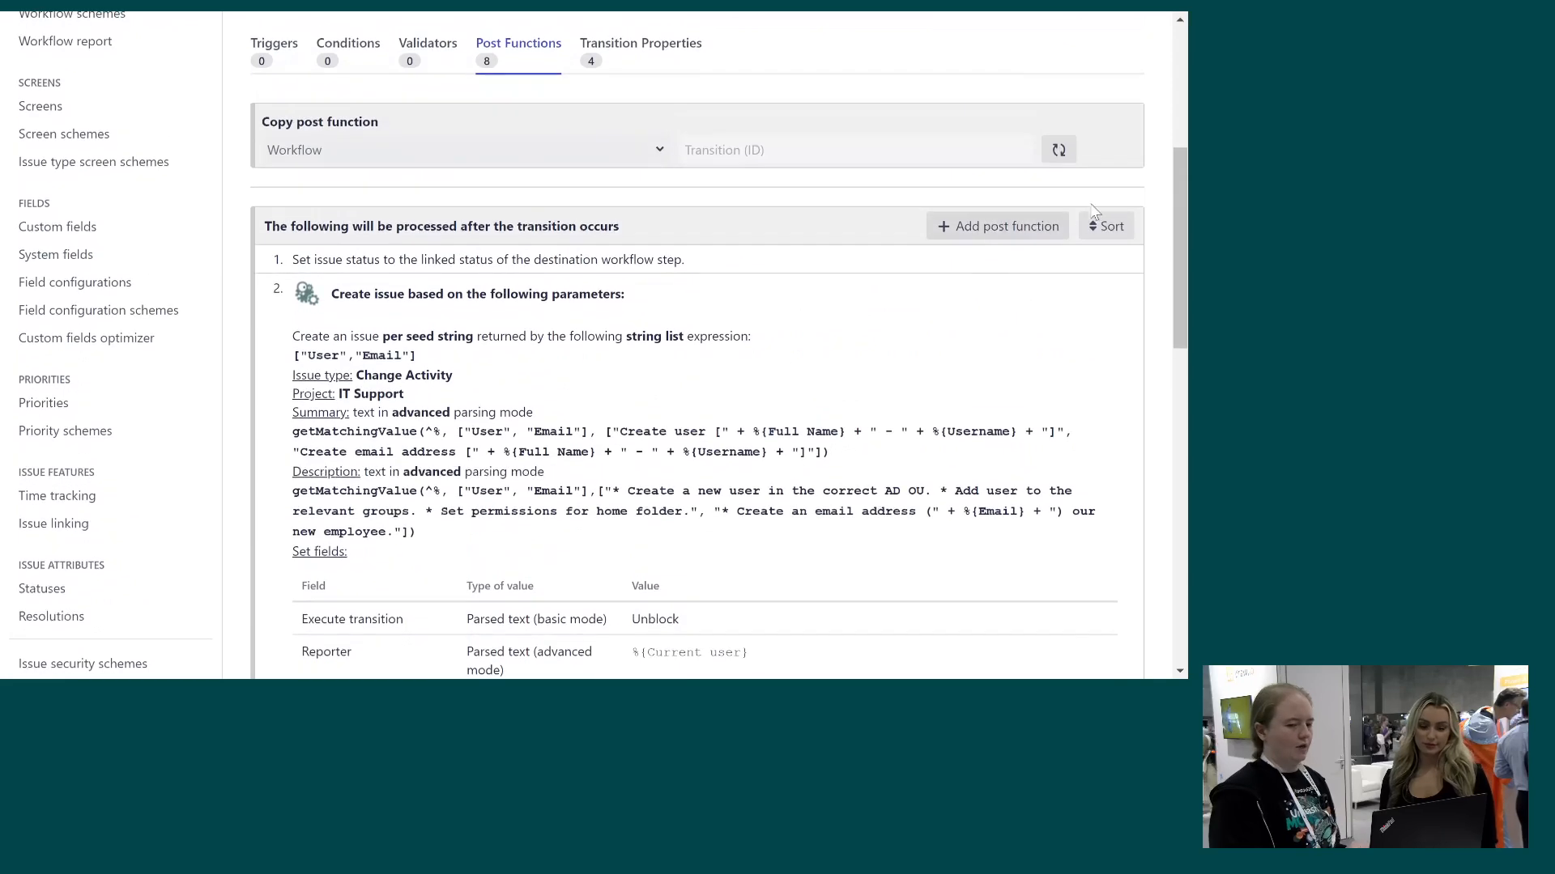
click(1101, 226)
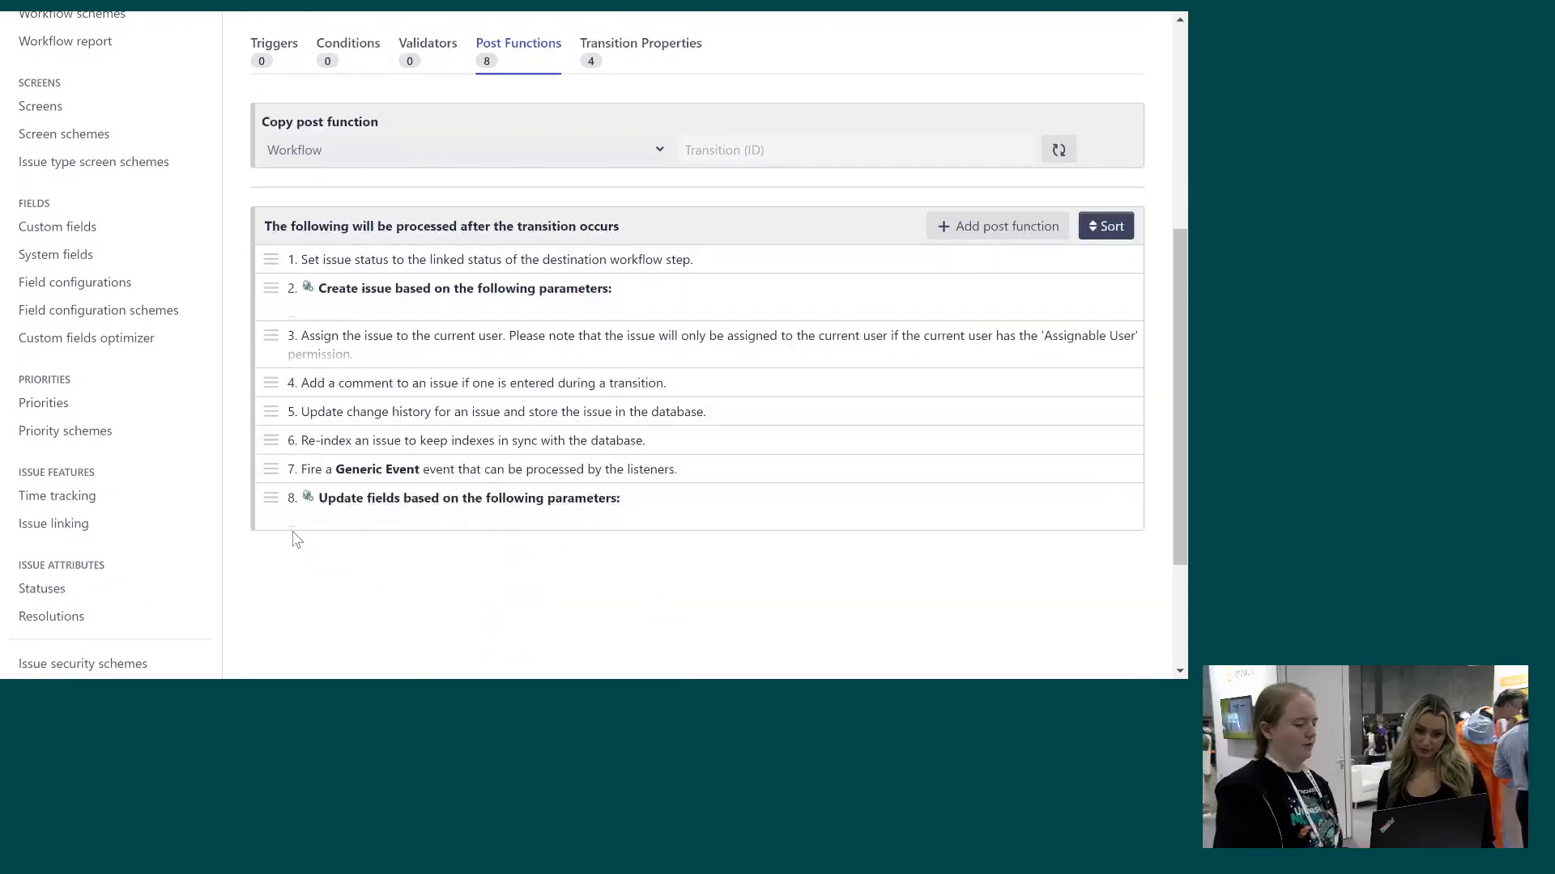
drag(285, 525, 289, 345)
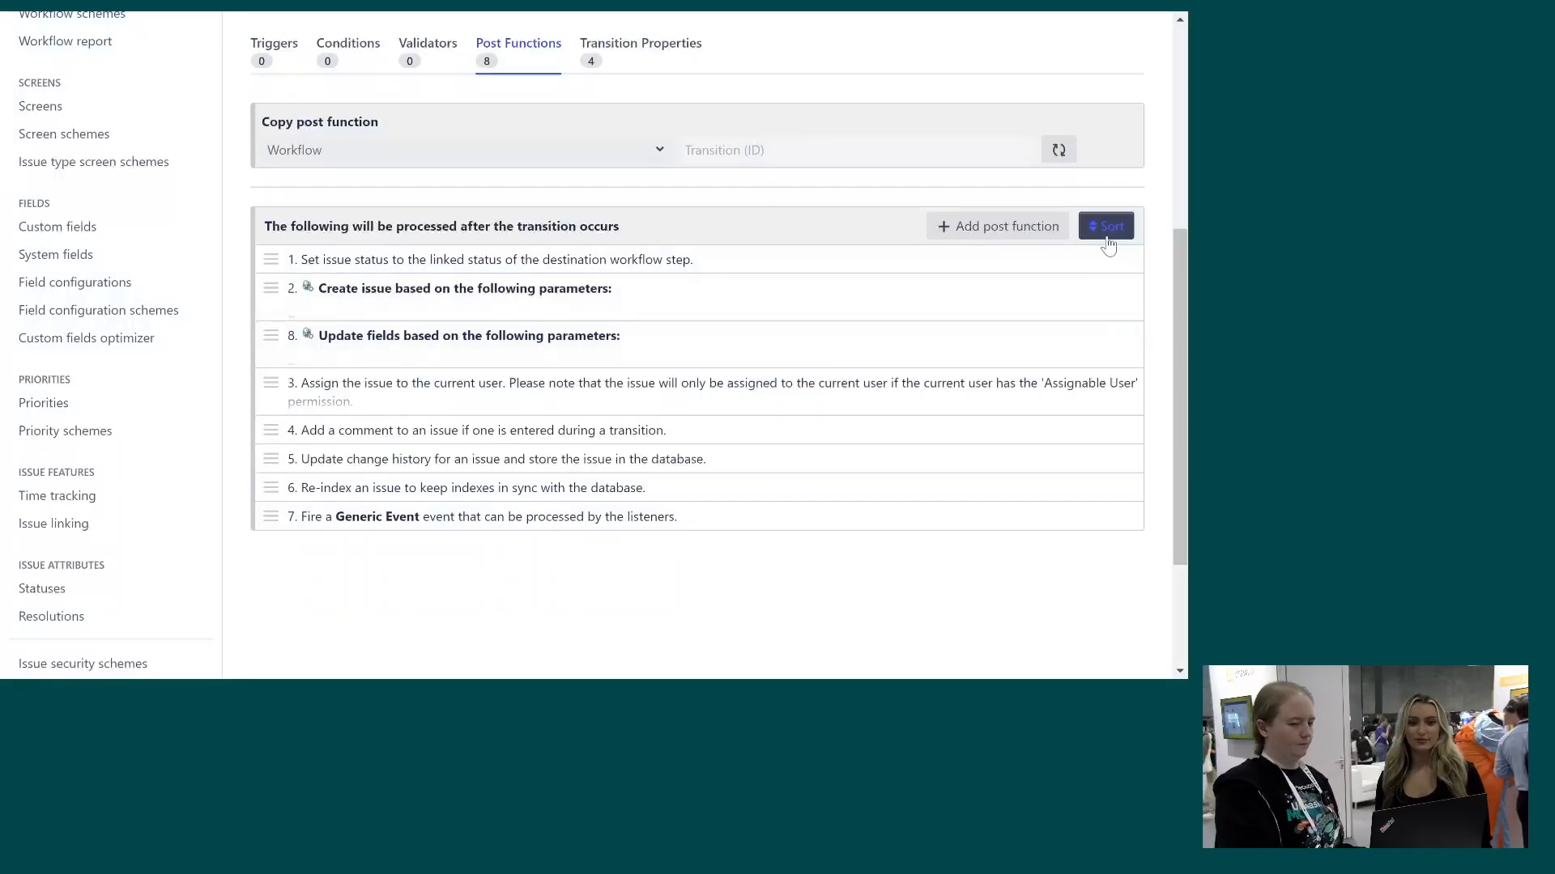
click(1110, 229)
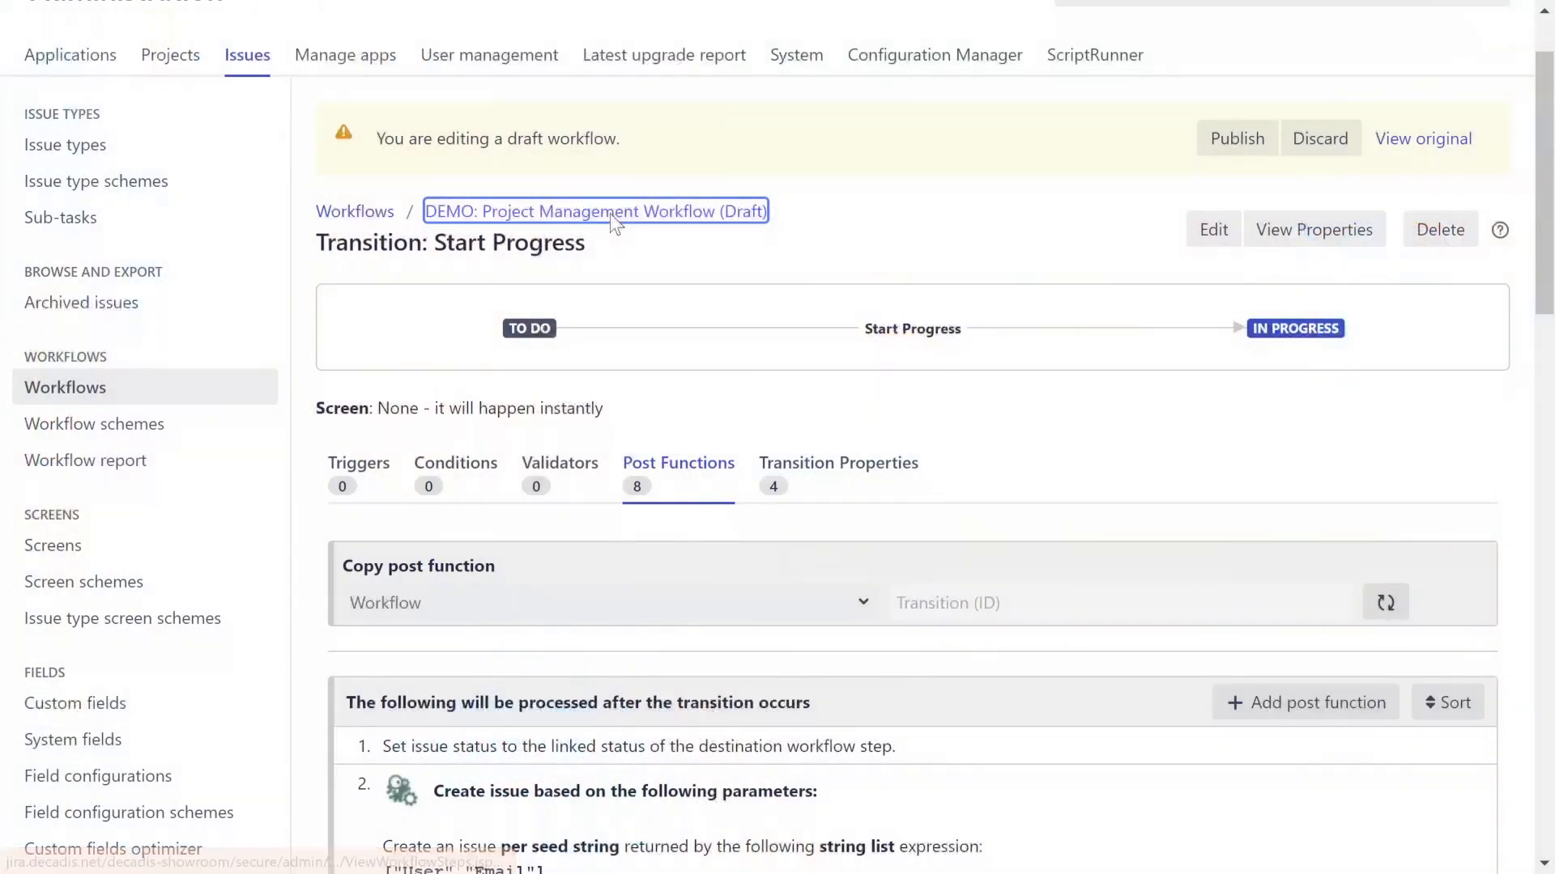
Return to the DEMO: Project Management Workflow draft and open the Copy Transition dialog
click(612, 213)
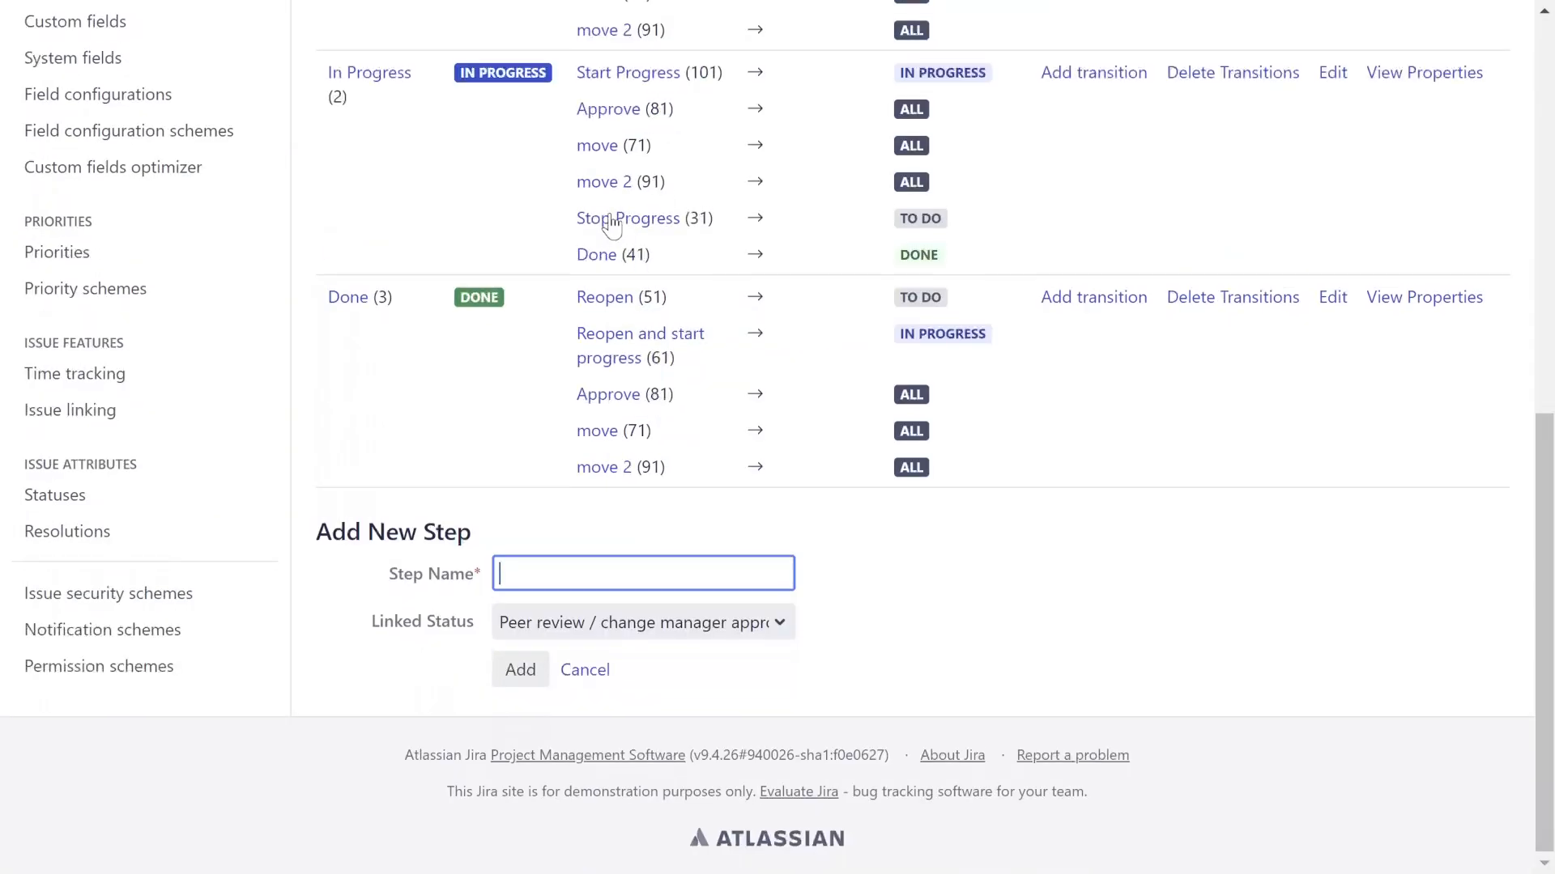
scroll(611, 223, up, 7)
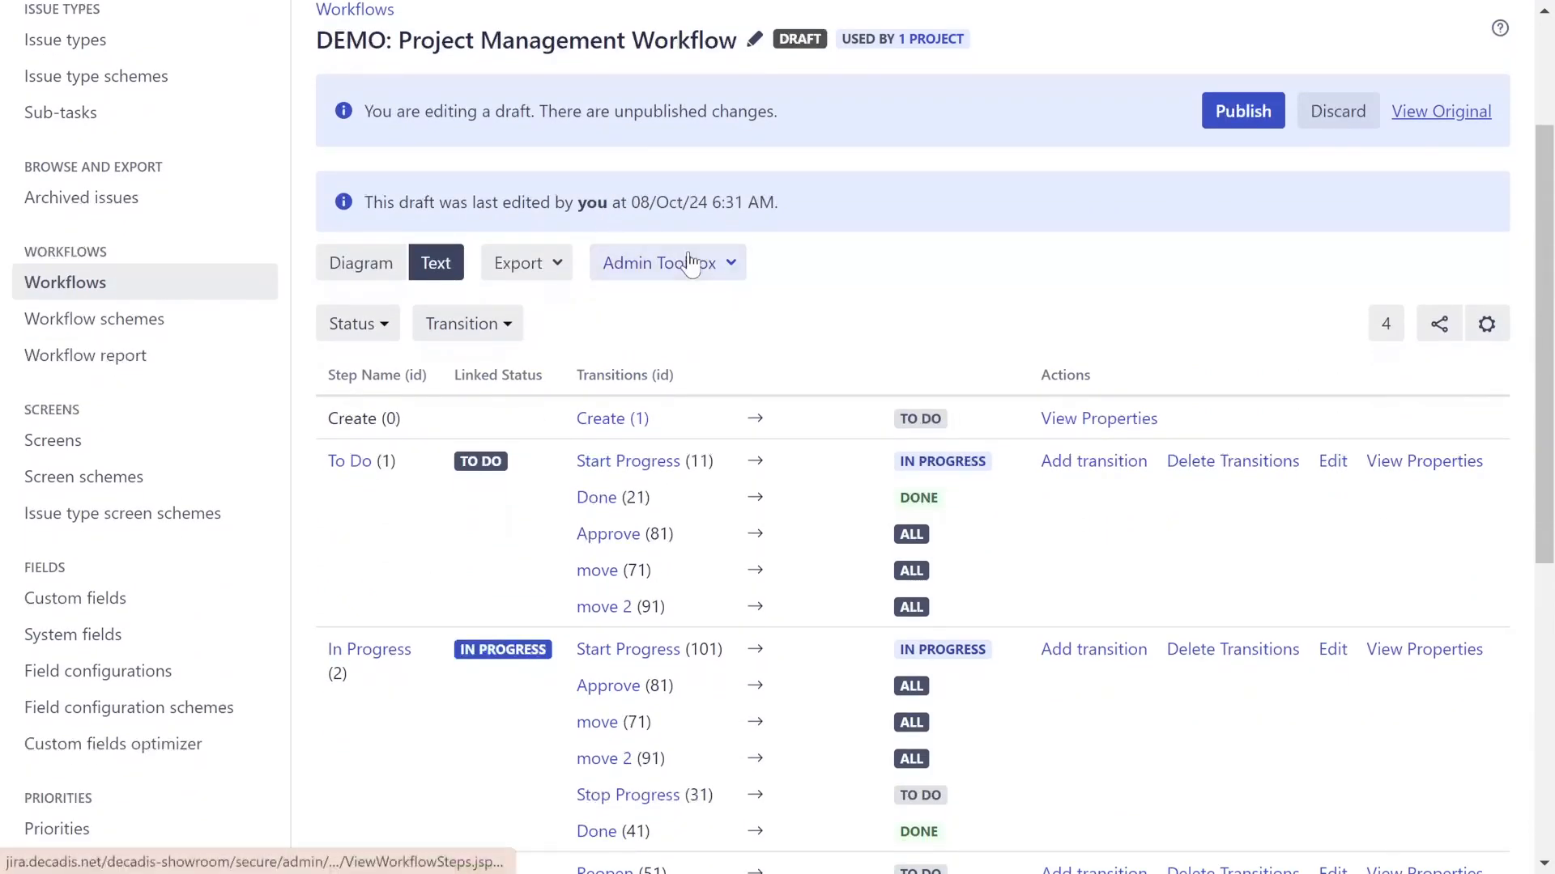
click(689, 261)
click(690, 347)
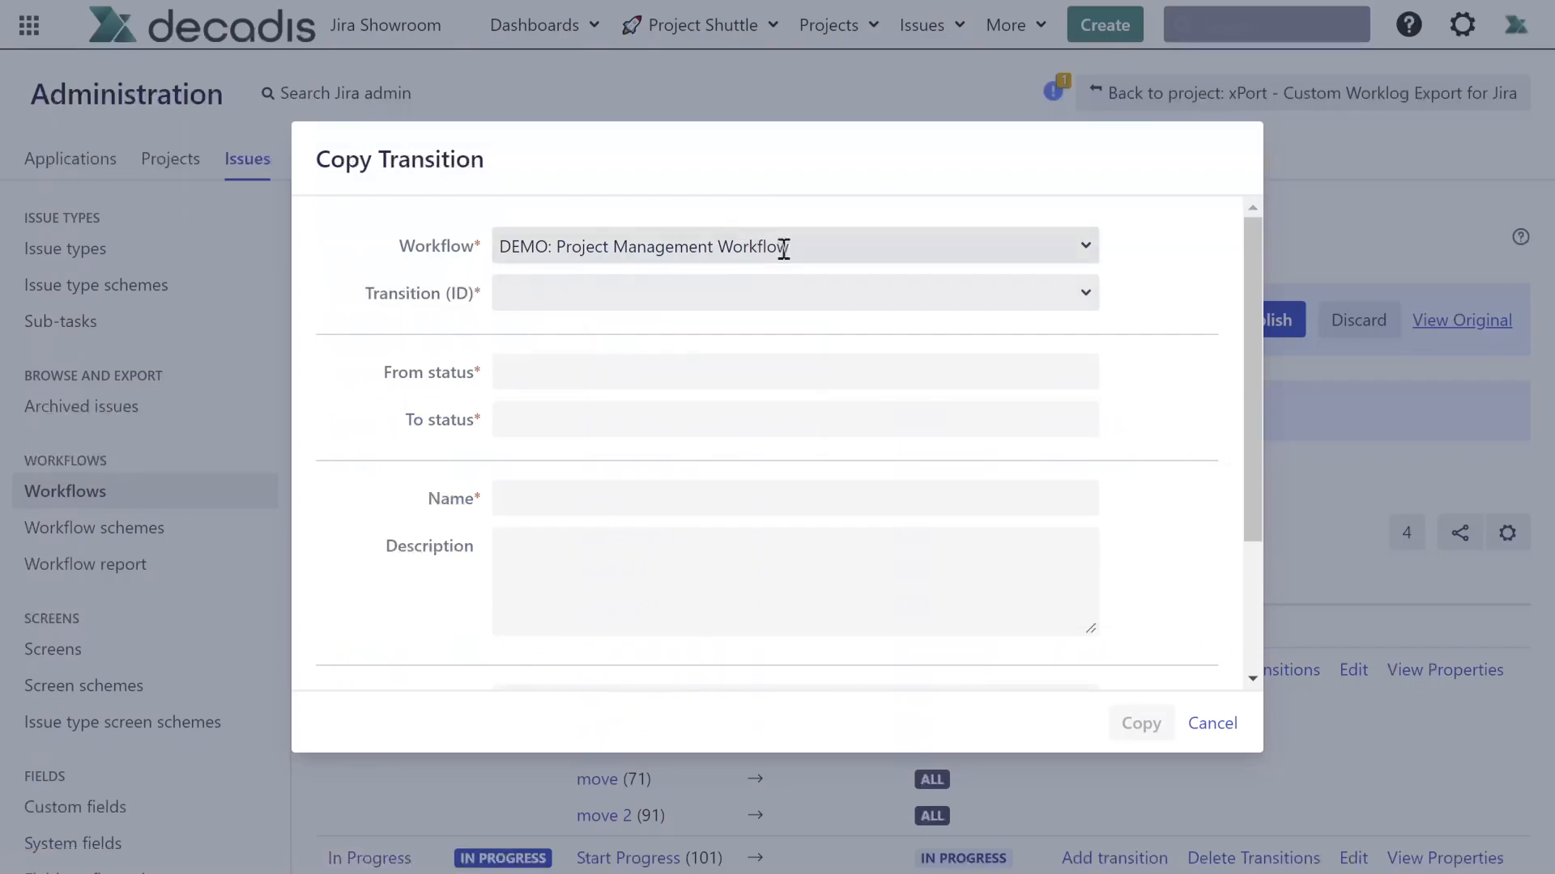
Choose the HR: Add User Workflow and its Approve (21) transition as the source of the copy
click(796, 298)
click(820, 256)
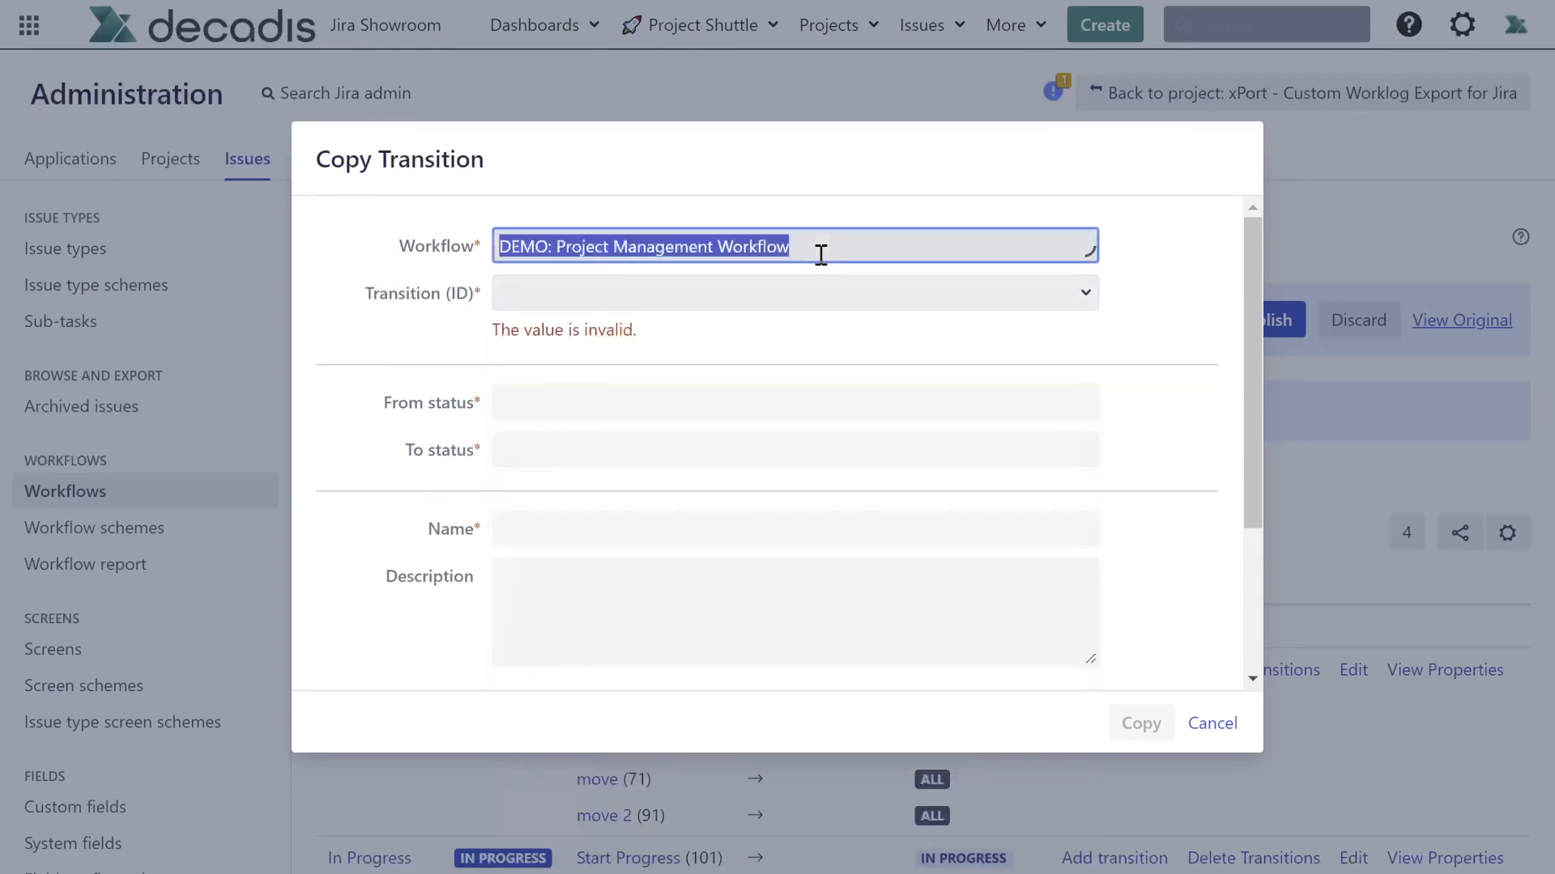
text(hr)
click(749, 320)
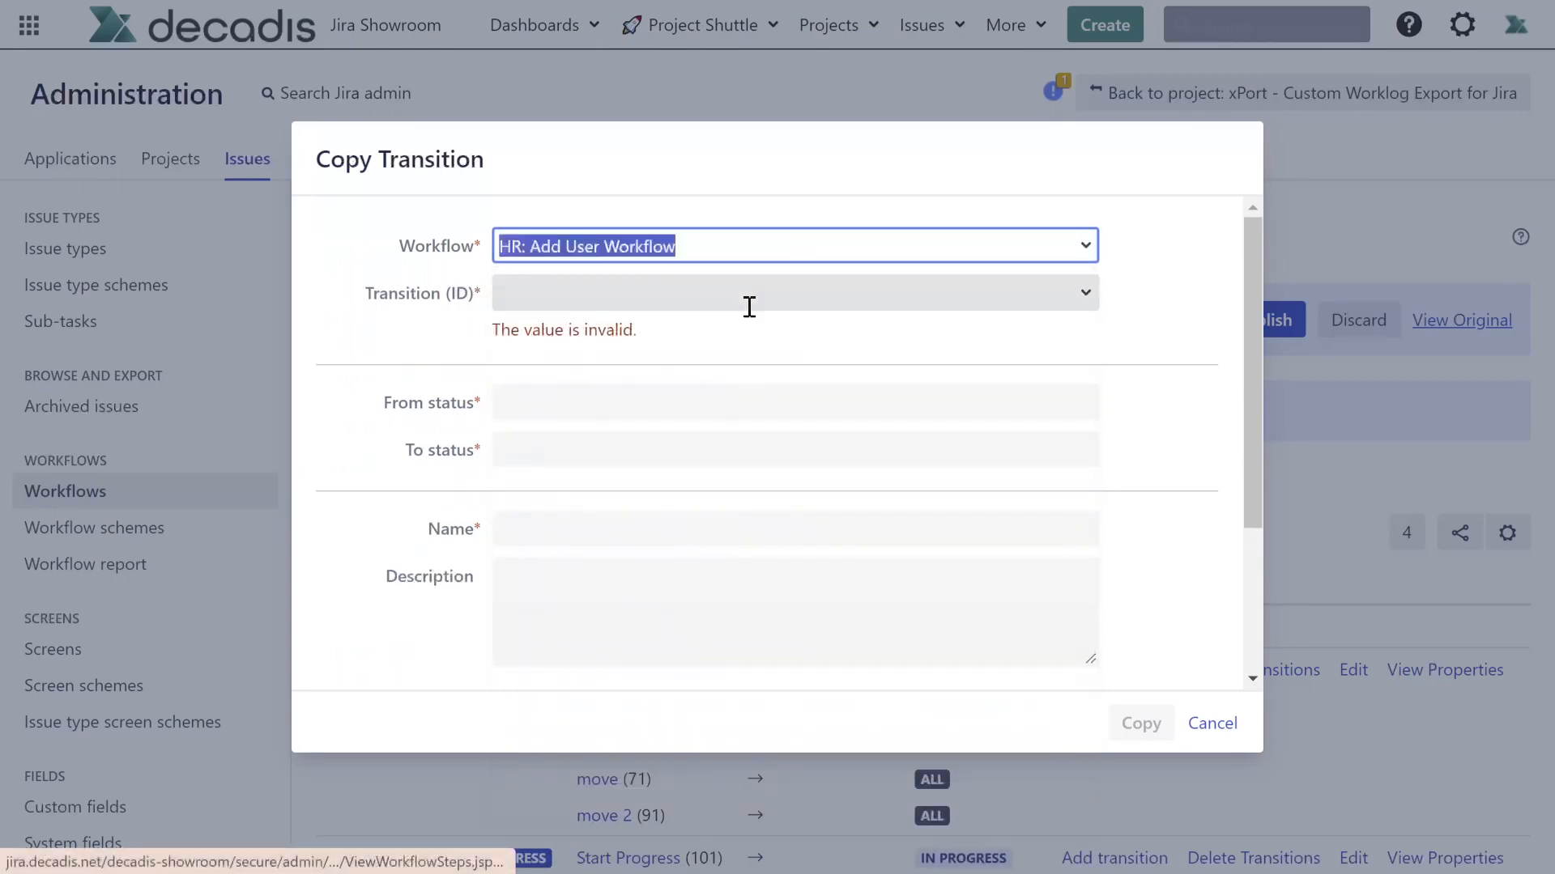
click(725, 298)
text(app)
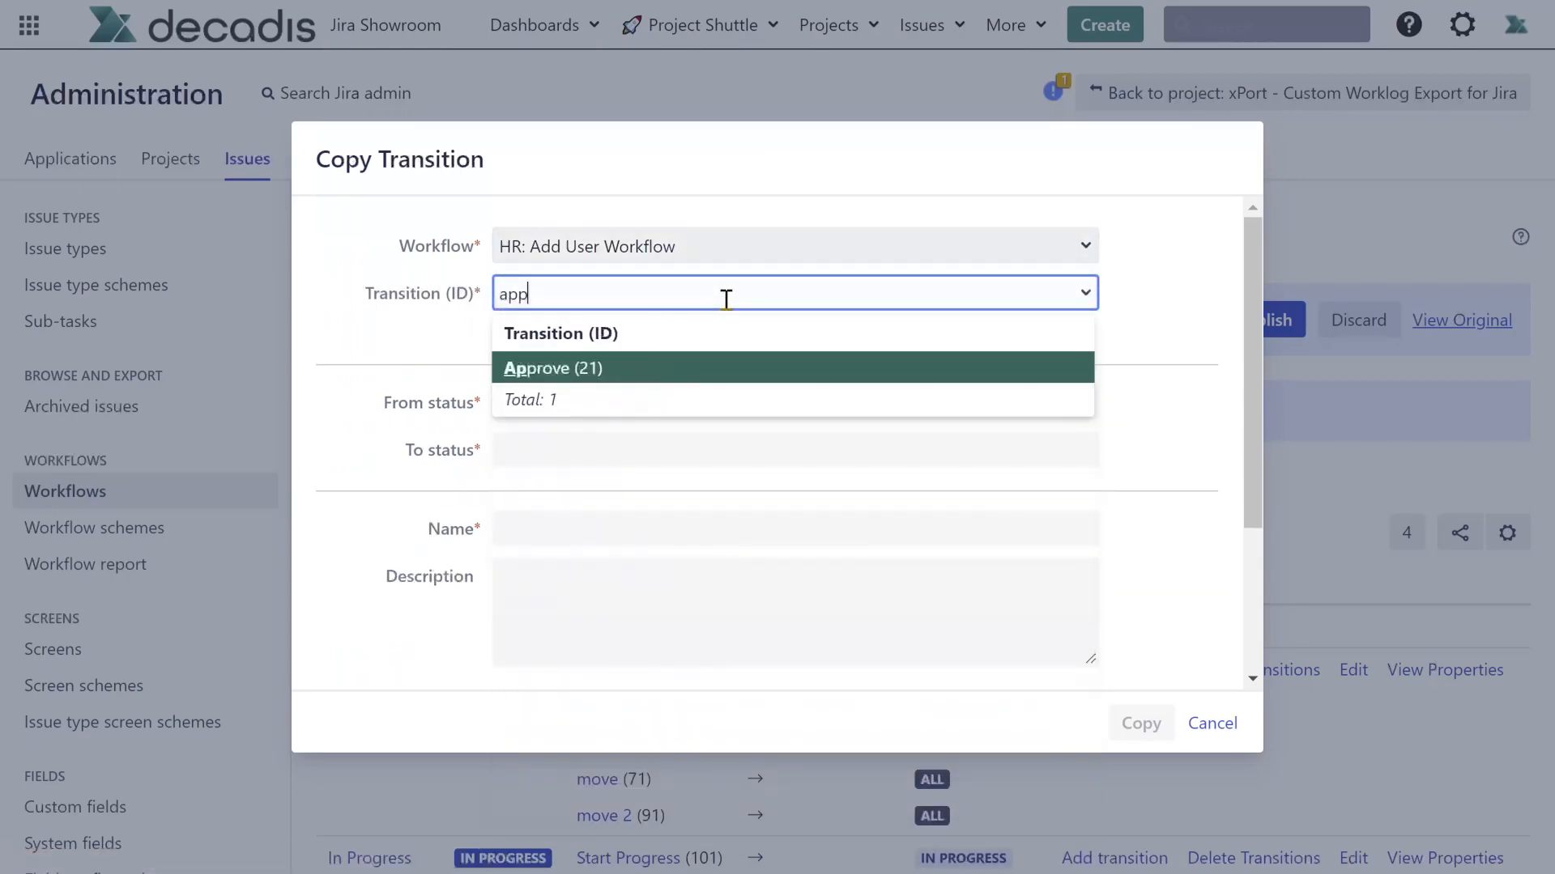
click(661, 370)
Set the transition to go from To Do to In Progress and copy it with its conditions, validators, post functions and properties
click(663, 363)
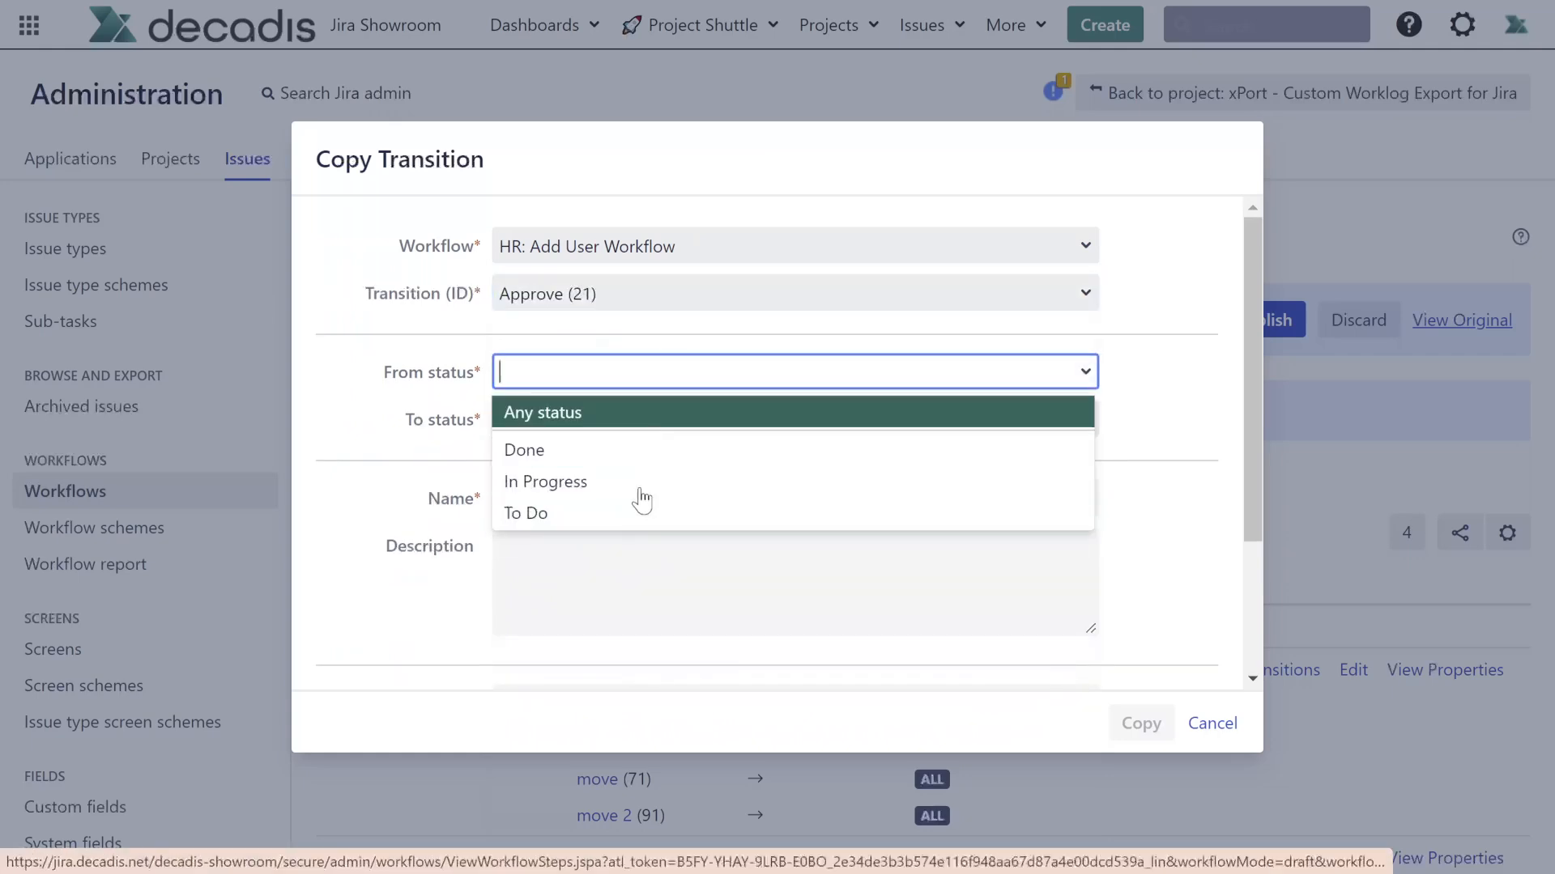
click(622, 515)
click(674, 421)
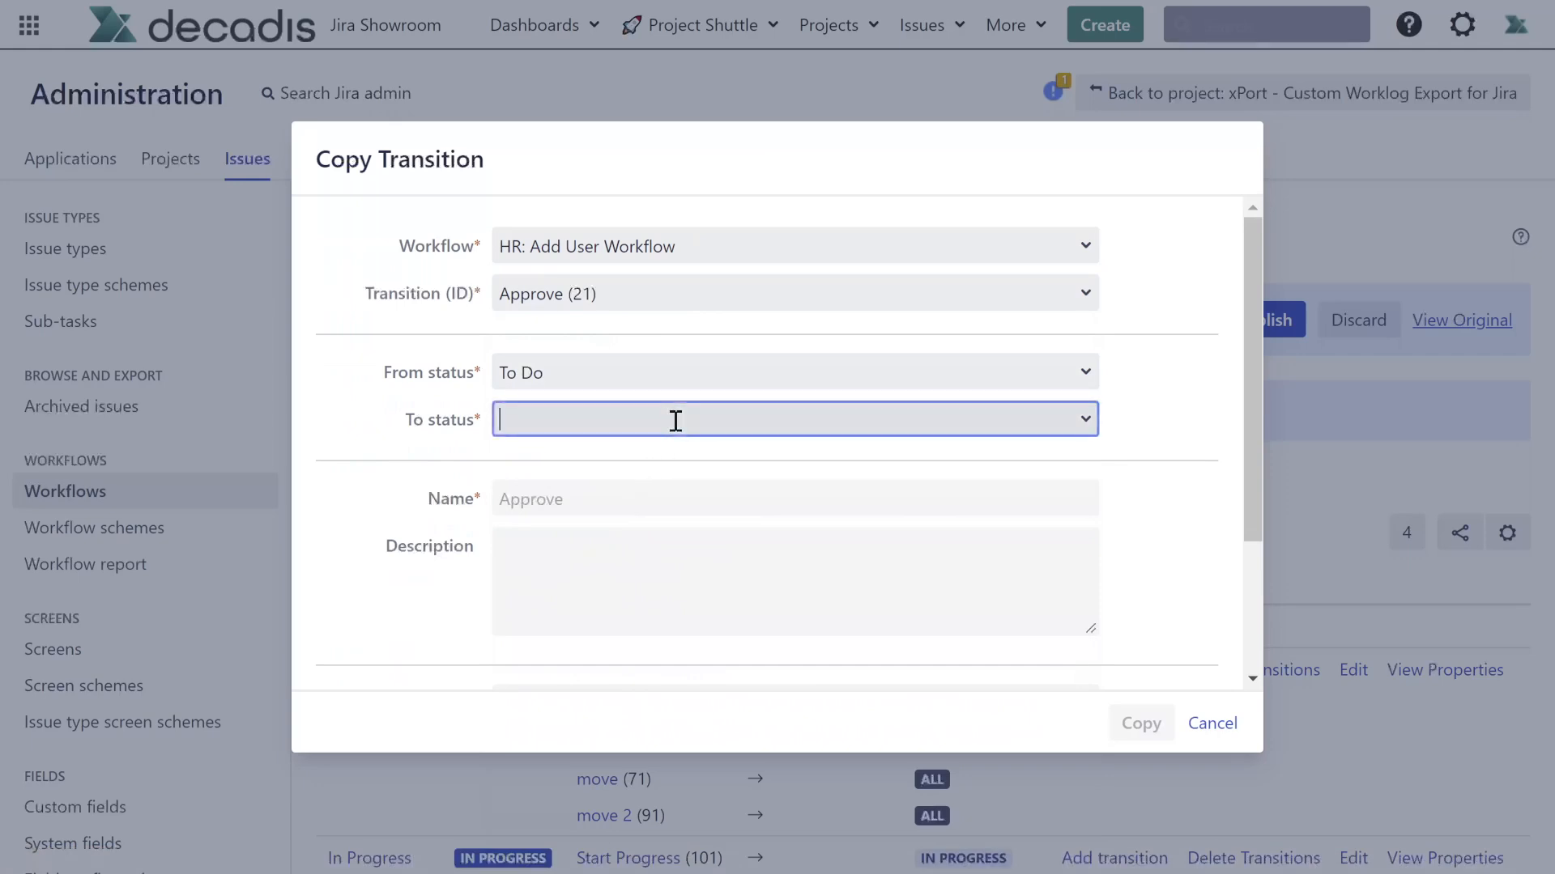
click(637, 531)
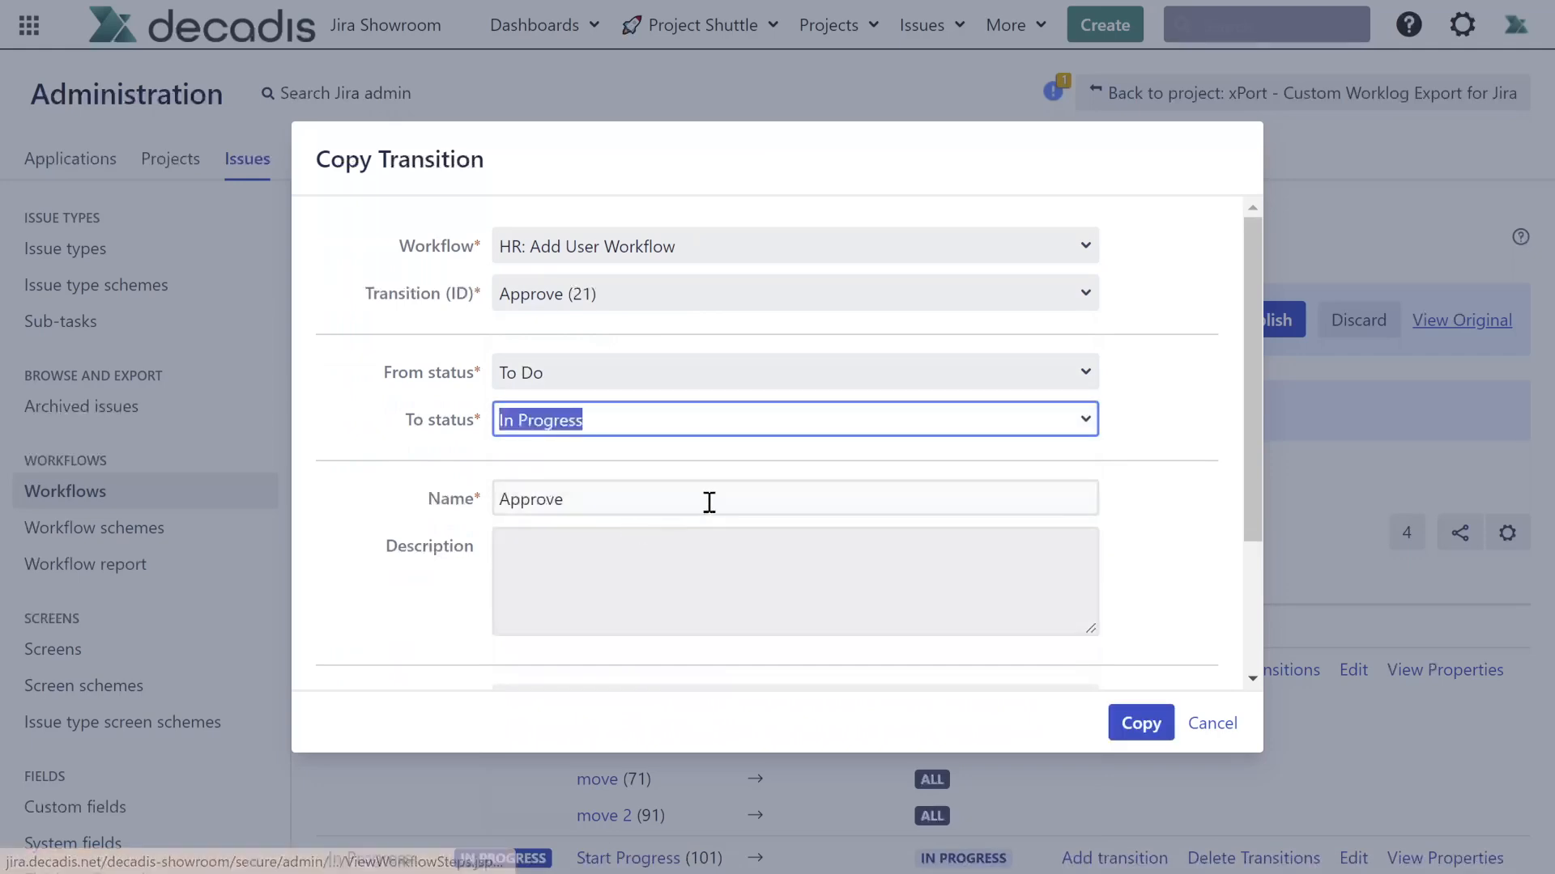
scroll(729, 534, down, 3)
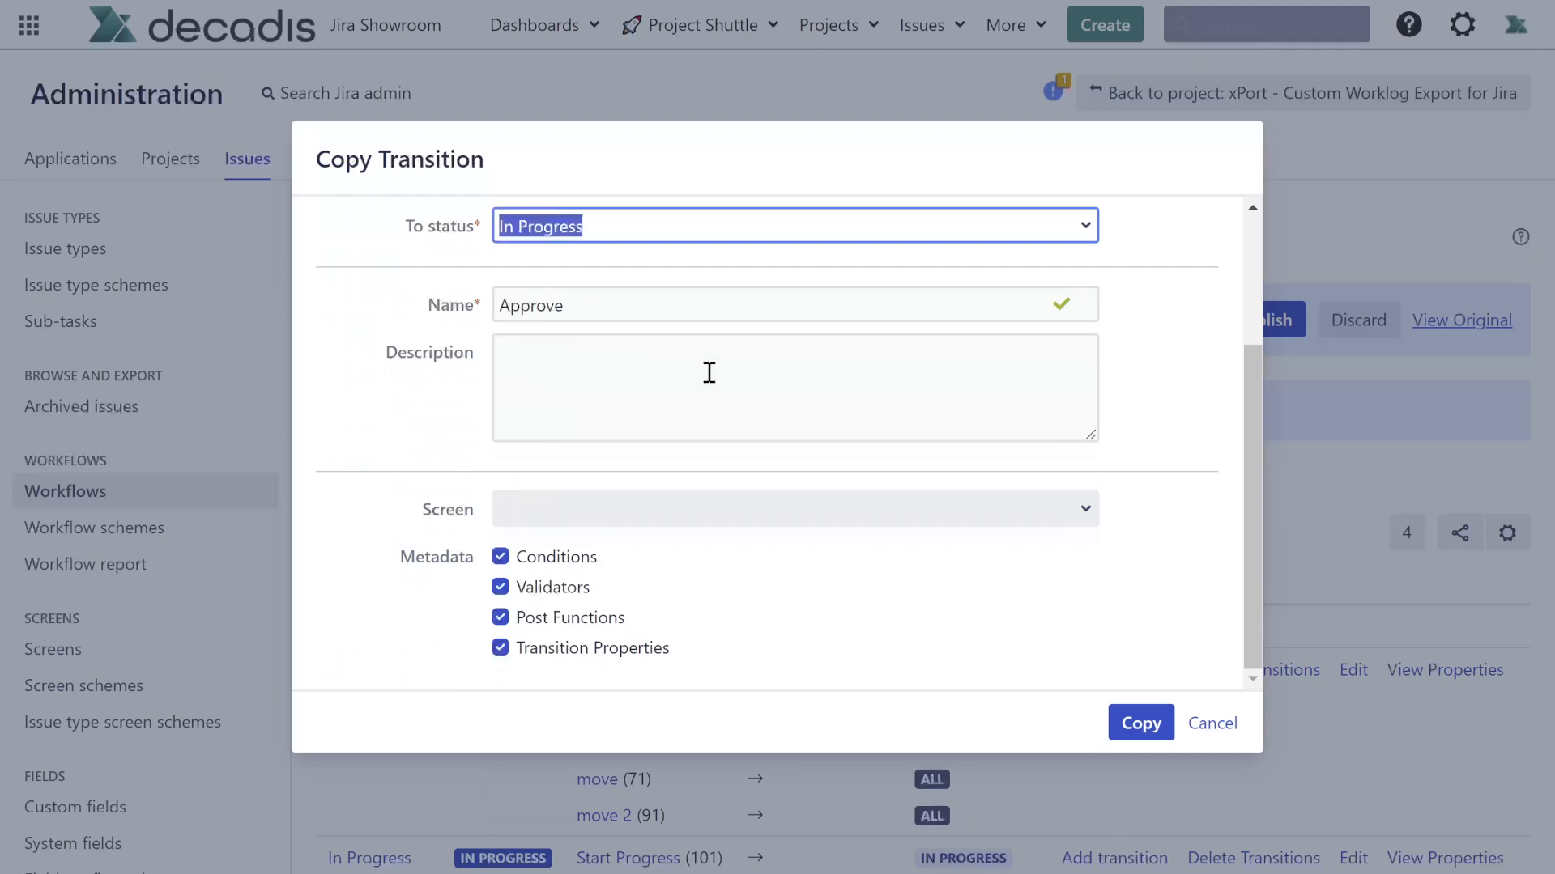
click(1149, 729)
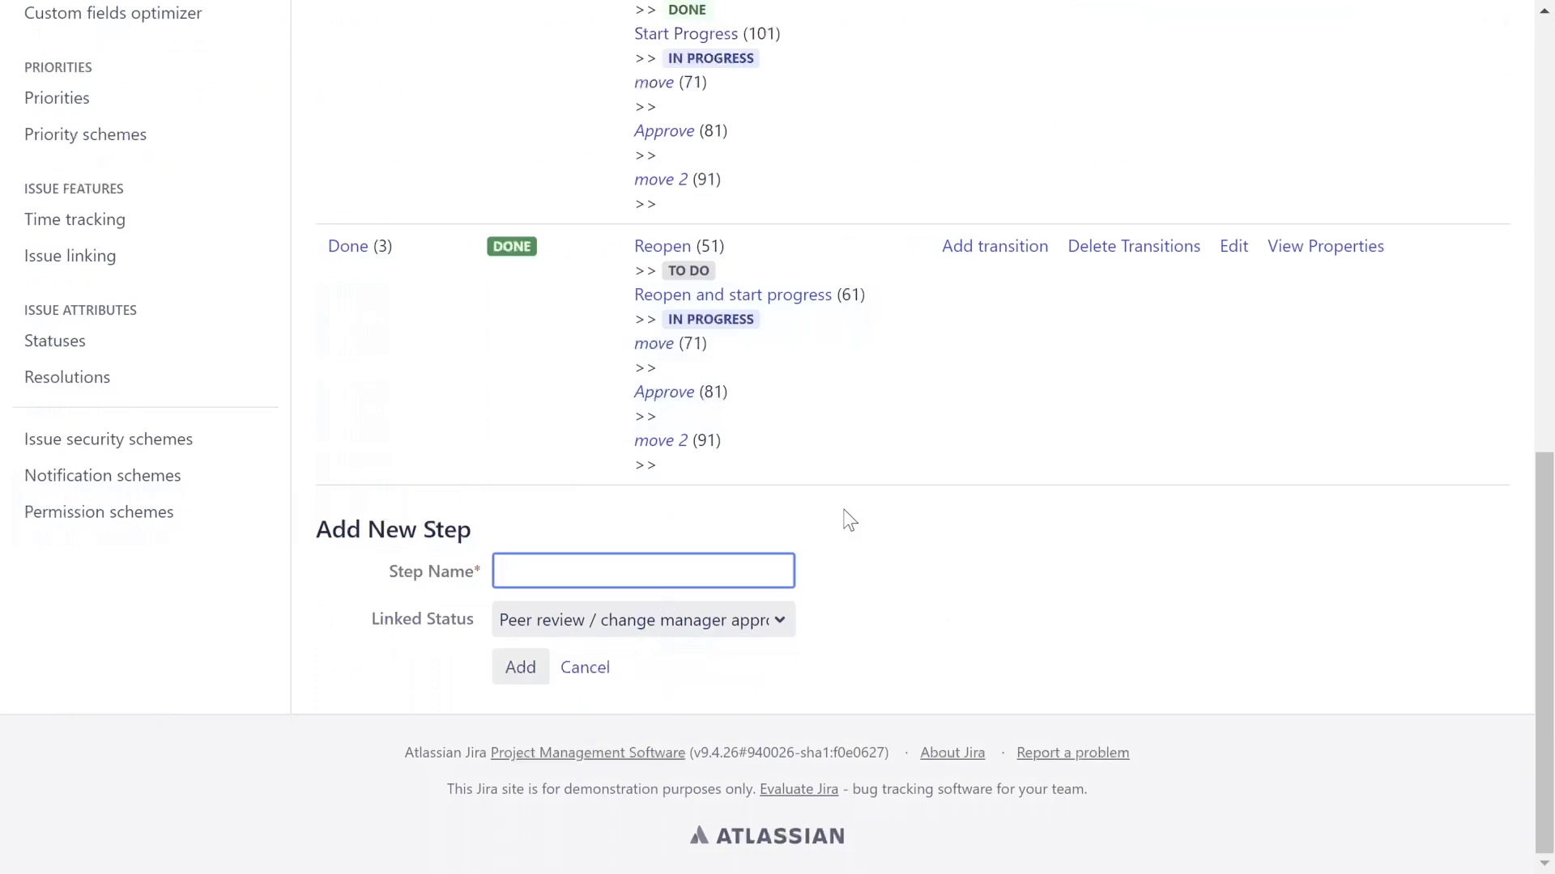
View the post functions of the To Do step's Approve (111) transition and switch to the presentation's Key Features slide
scroll(848, 518, up, 6)
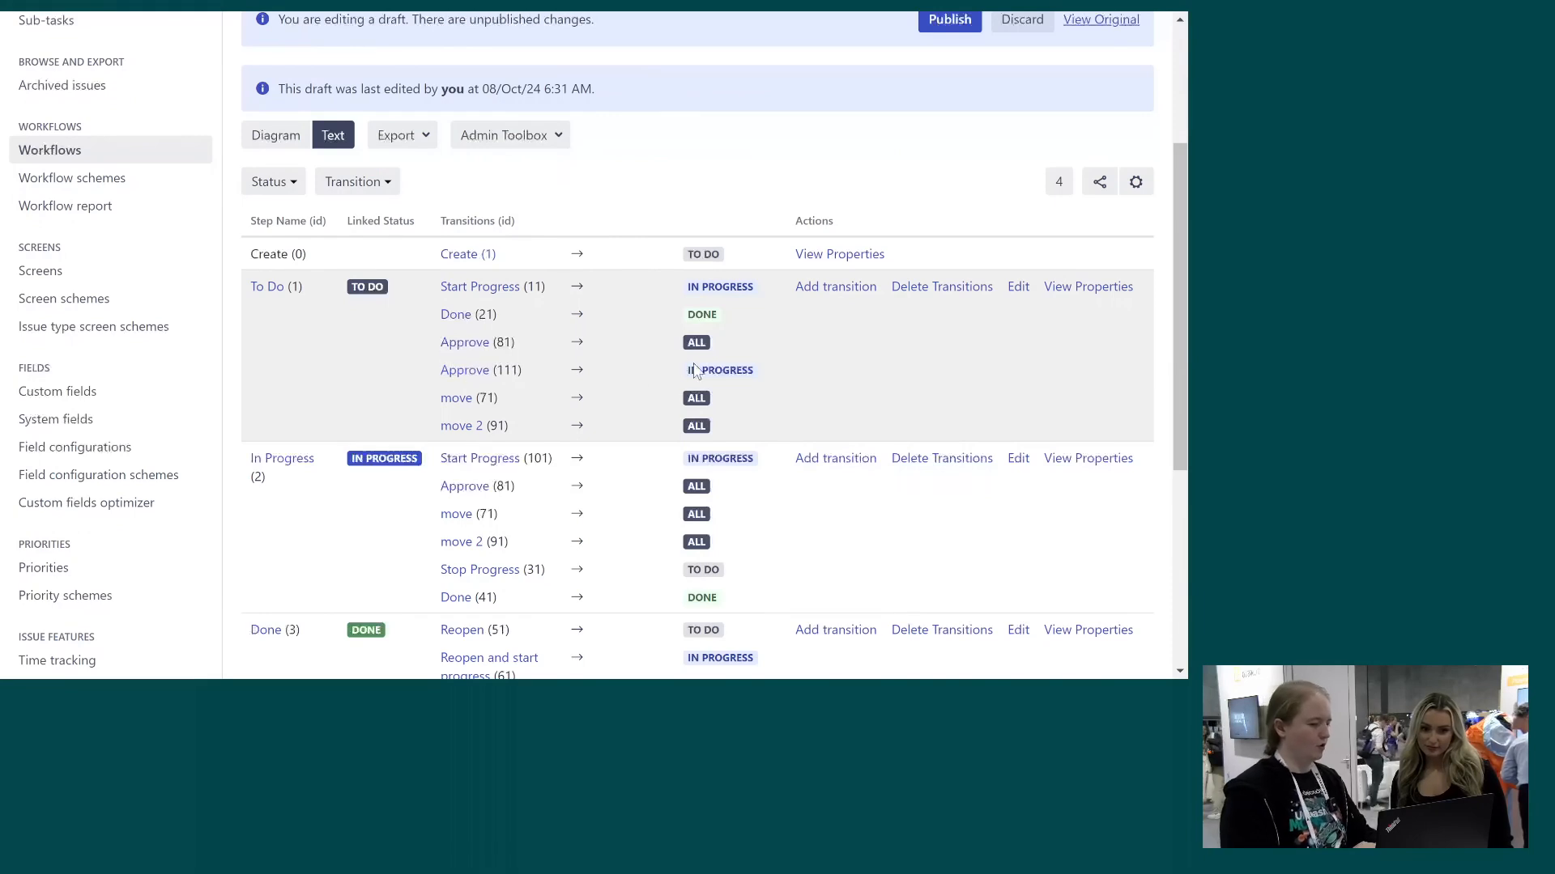
click(483, 374)
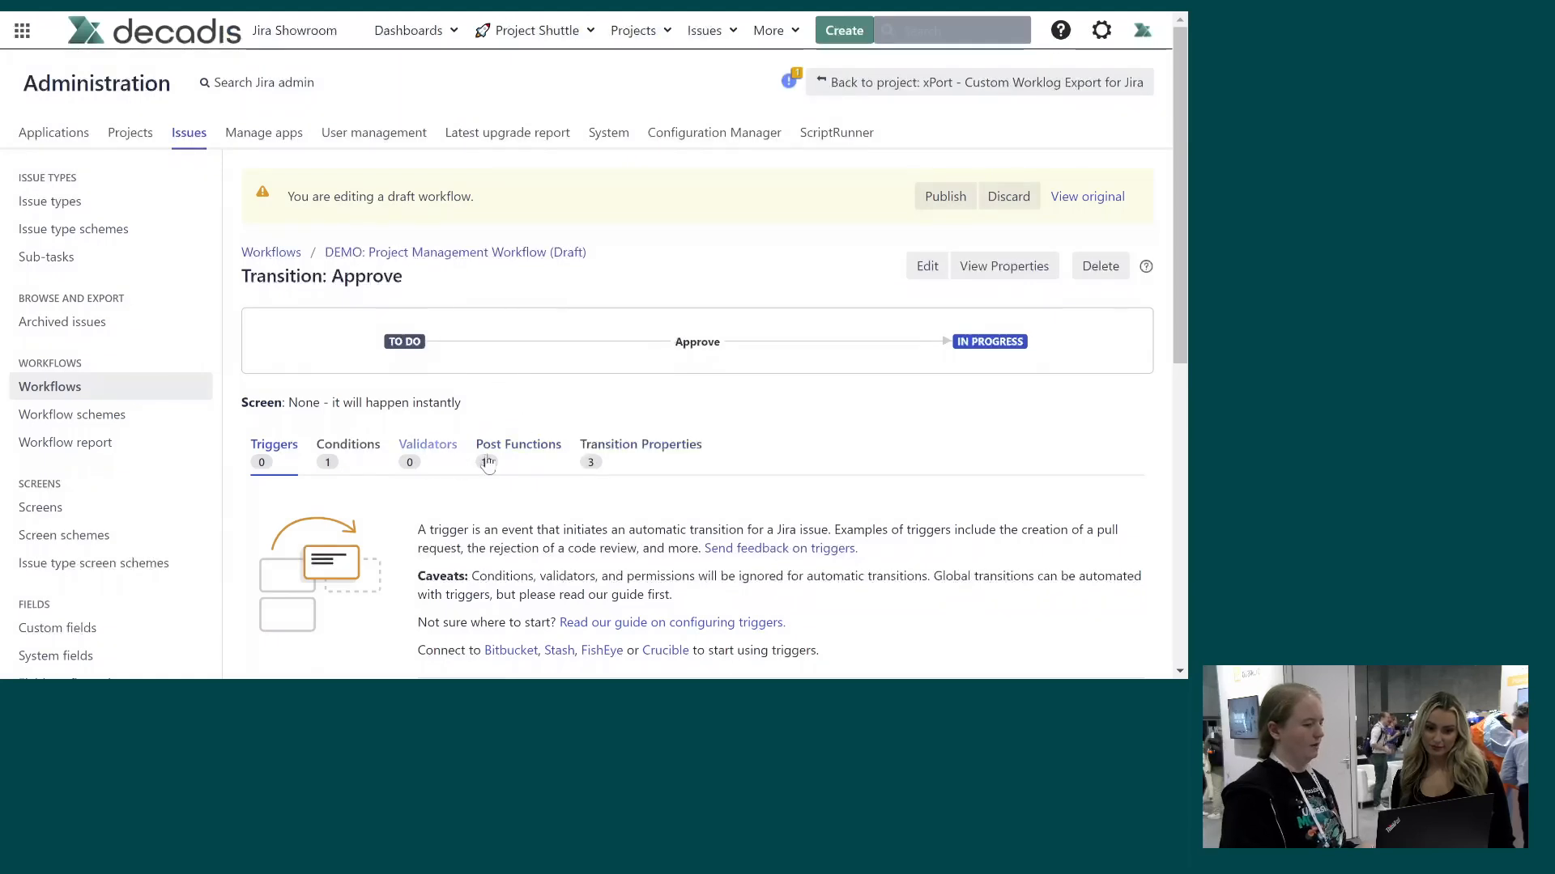
click(514, 451)
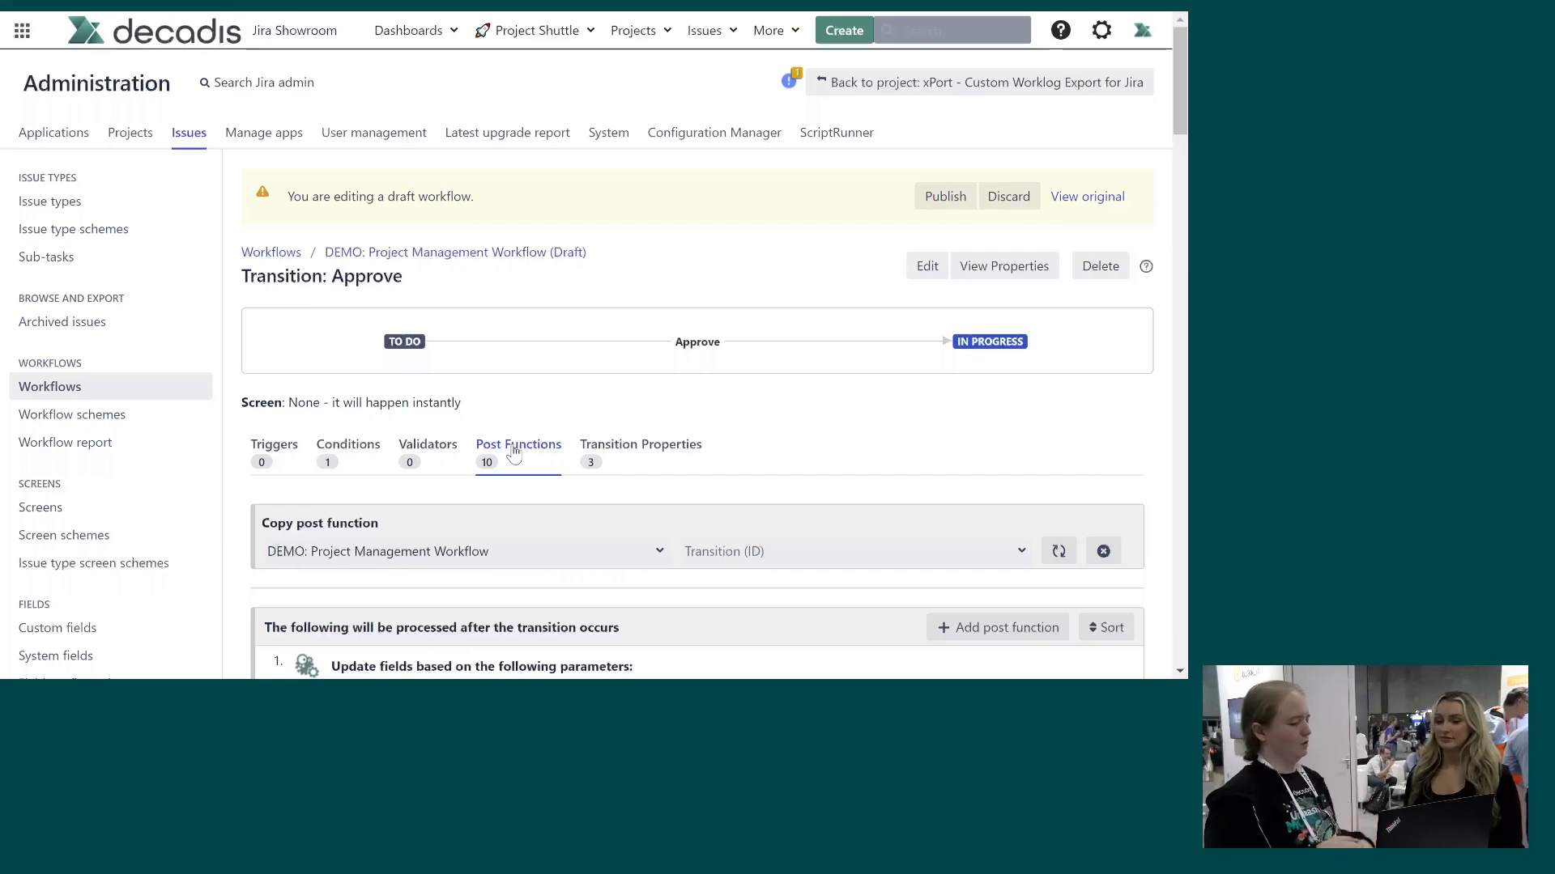
key(alt+Tab)
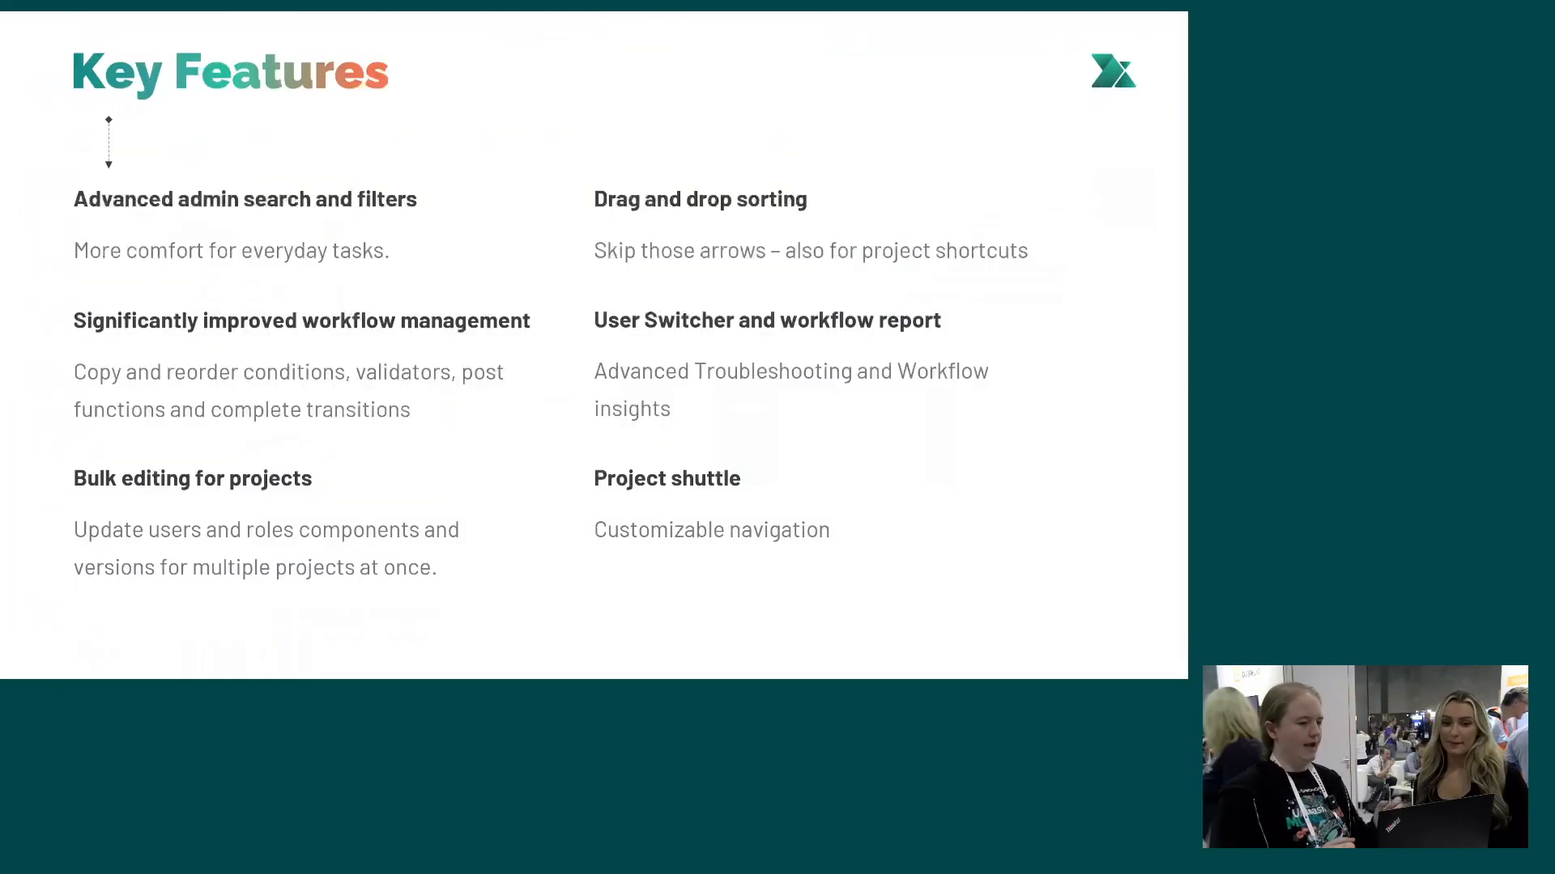